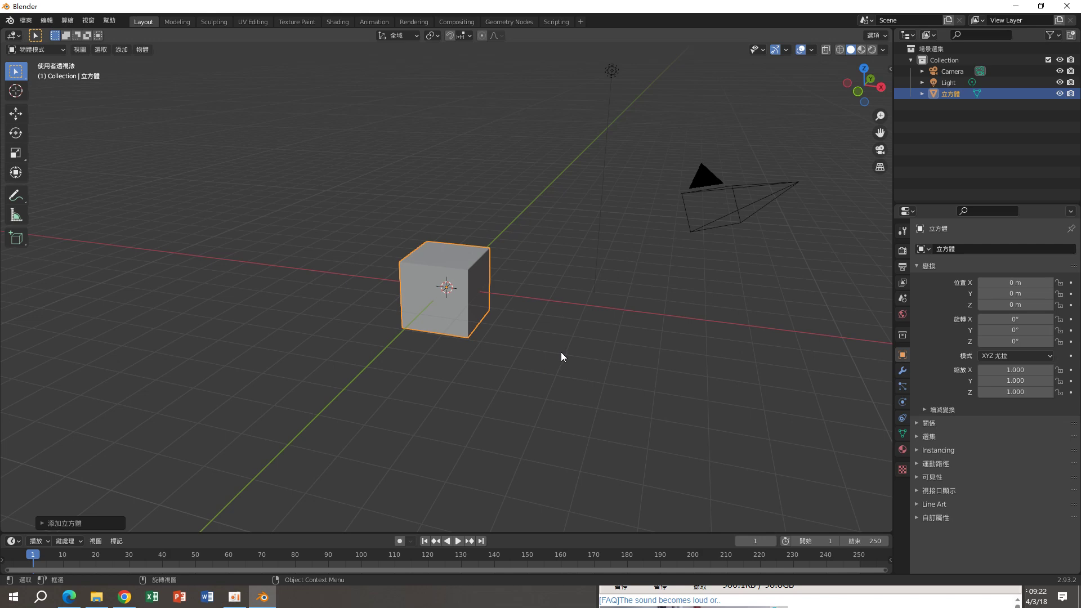
# Step: In the front view, move the cube upward along the Z axis by about 1.7 m
pyautogui.click(859, 92)
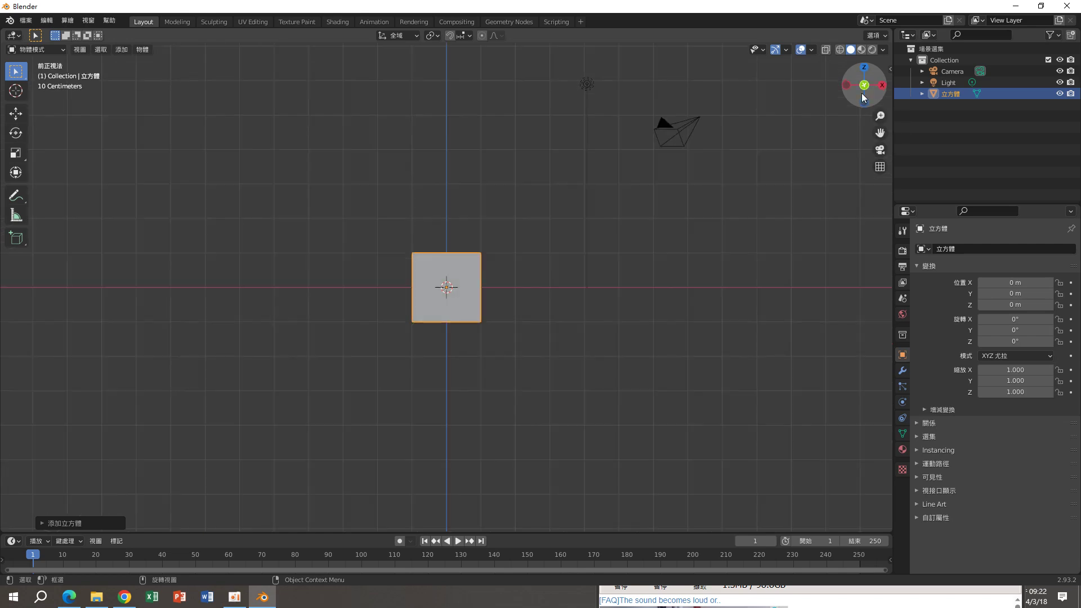
pyautogui.scroll(1, 547, 222)
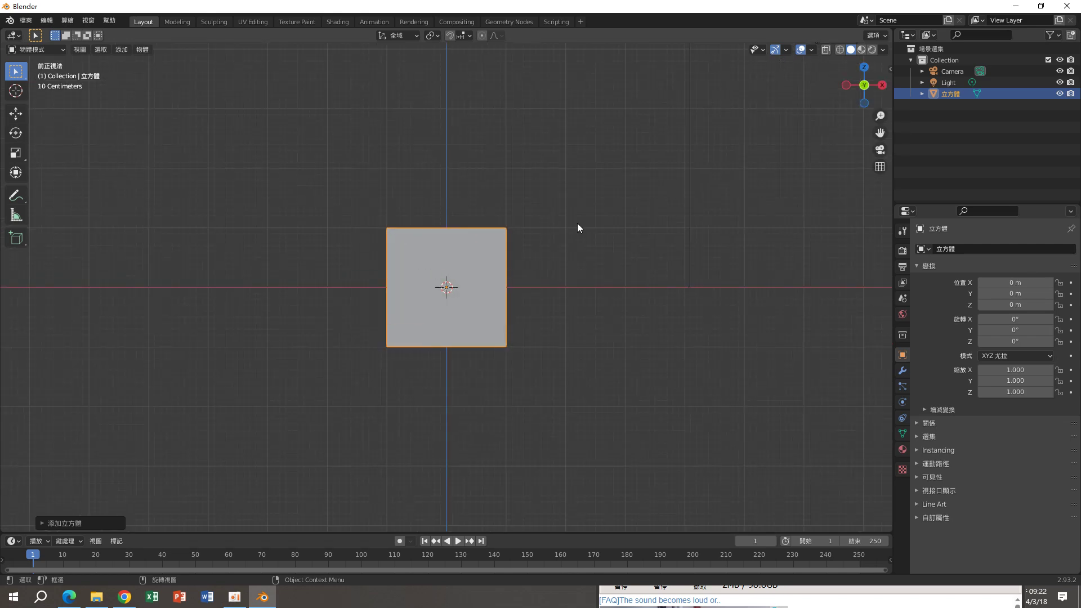
pyautogui.click(575, 226)
pyautogui.click(497, 263)
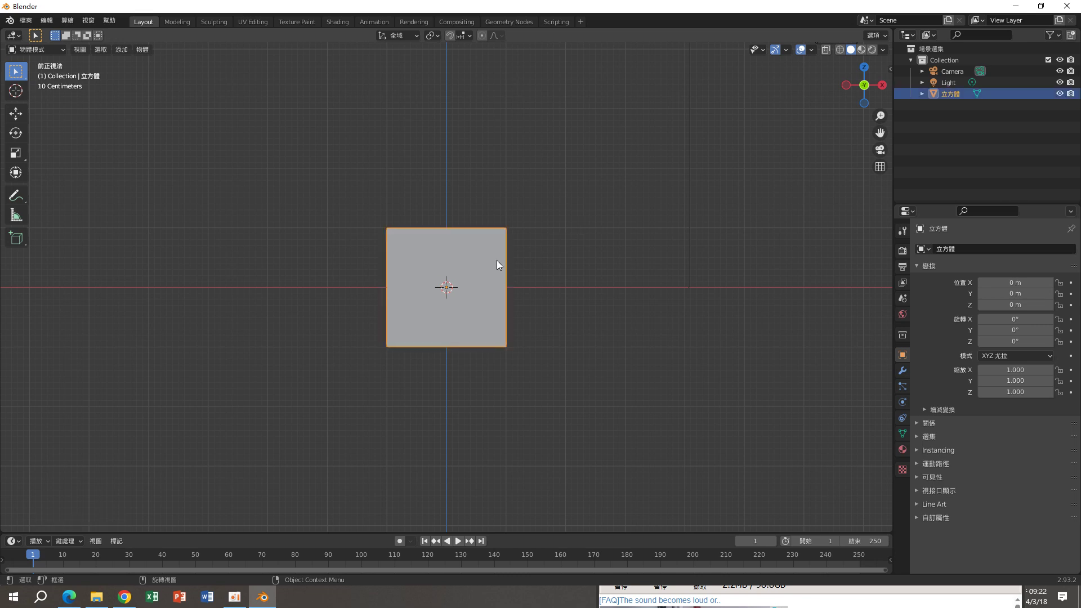
pyautogui.press('g')
pyautogui.press('z')
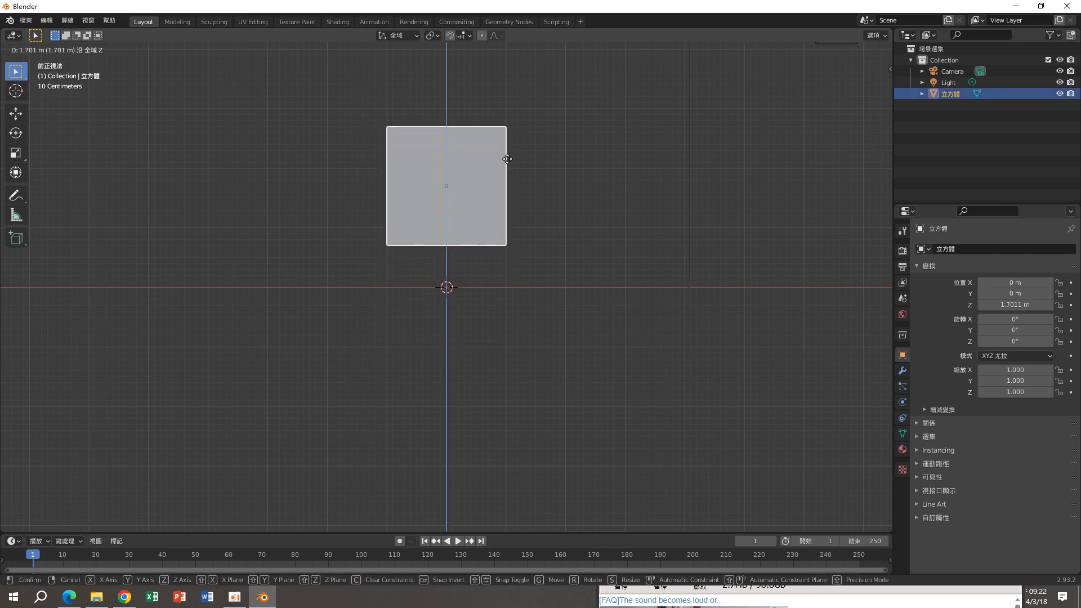
pyautogui.click(508, 159)
# Step: Enter Edit Mode and add a centred vertical loop cut that splits the cube into two halves along the X axis
pyautogui.moveTo(579, 190); pyautogui.dragTo(579, 225, button='middle')
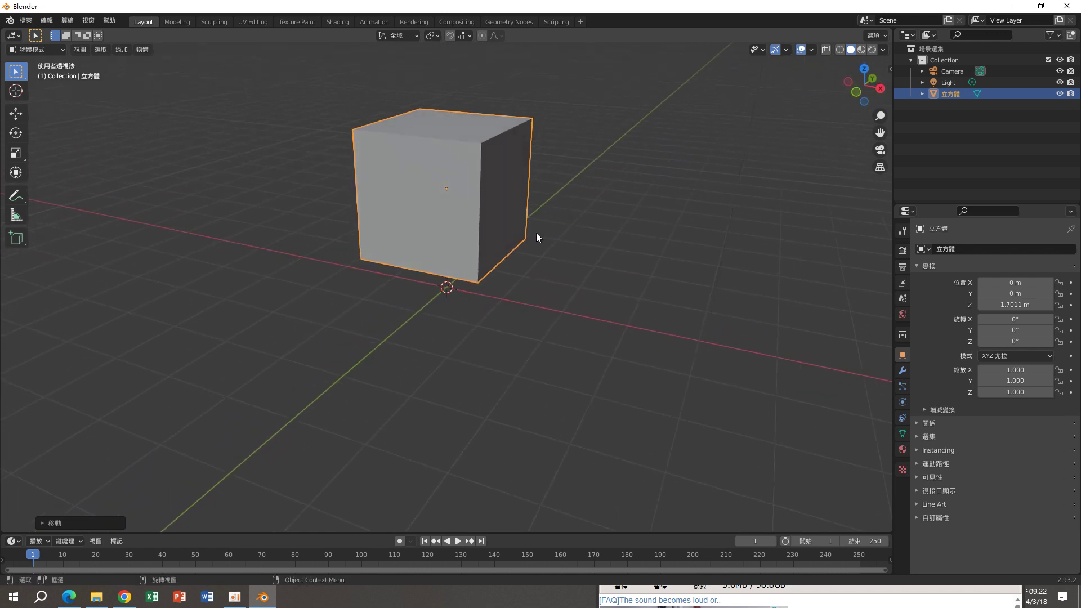
pyautogui.press('Tab')
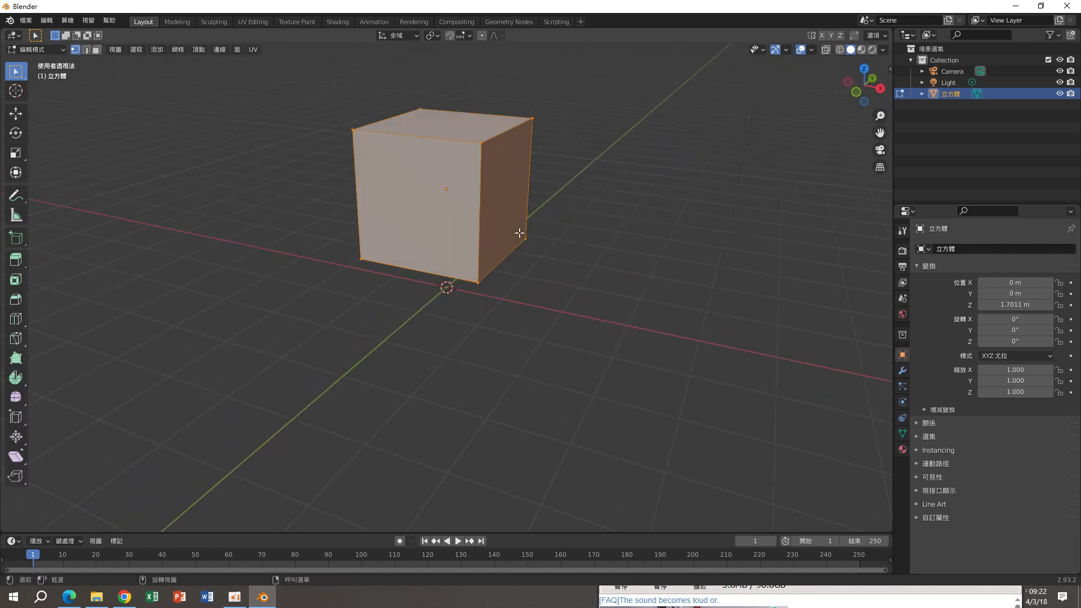
pyautogui.moveTo(555, 260)
pyautogui.mouseDown(button='middle')
pyautogui.moveTo(578, 250)
pyautogui.moveTo(575, 263)
pyautogui.mouseUp(button='middle')
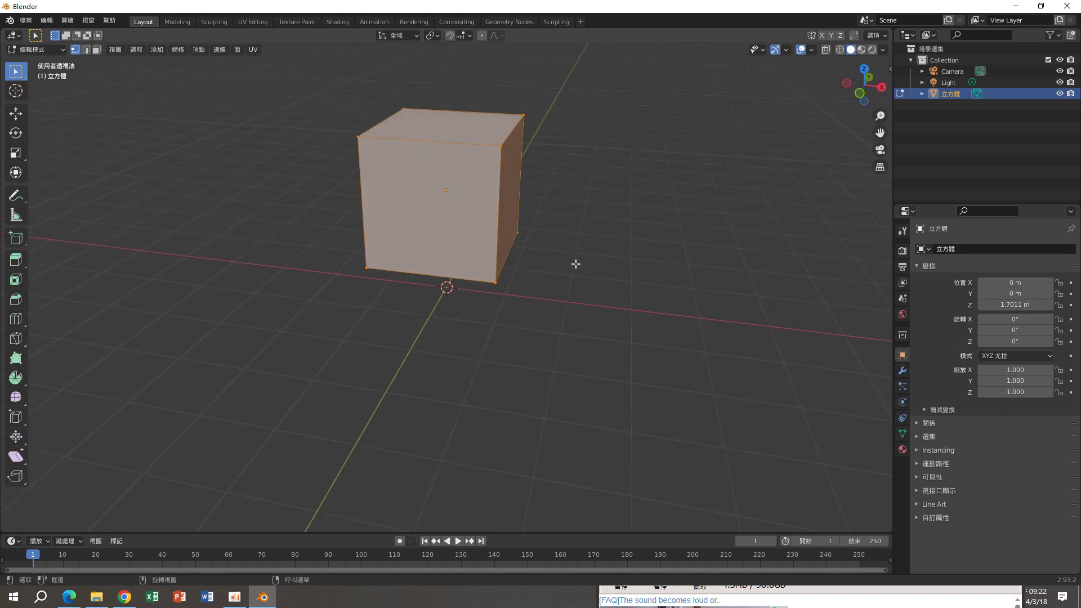
pyautogui.hotkey('ctrl', 'r')
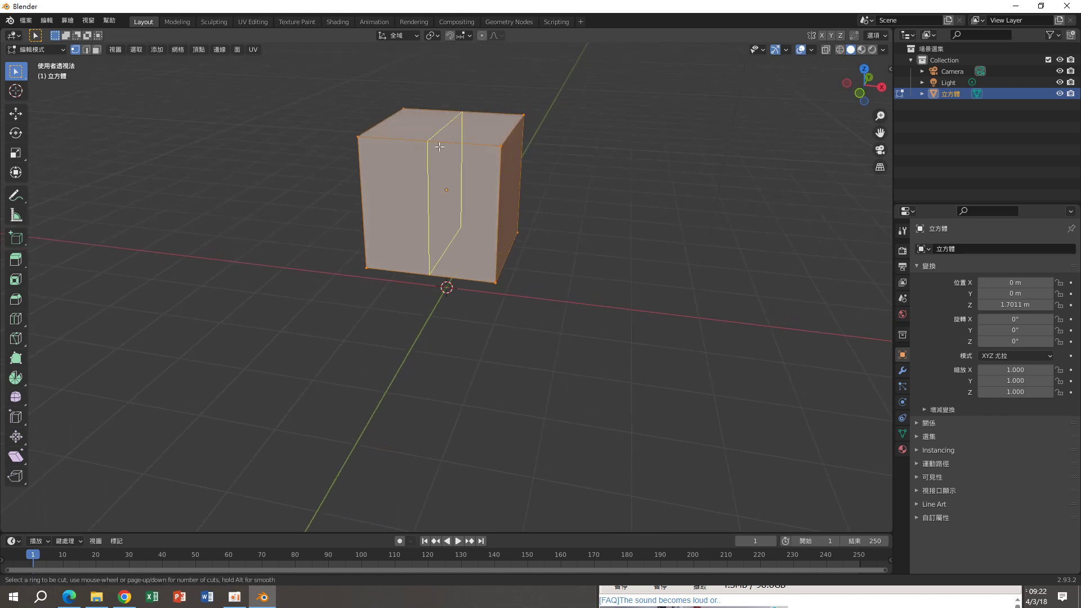
pyautogui.click(440, 147)
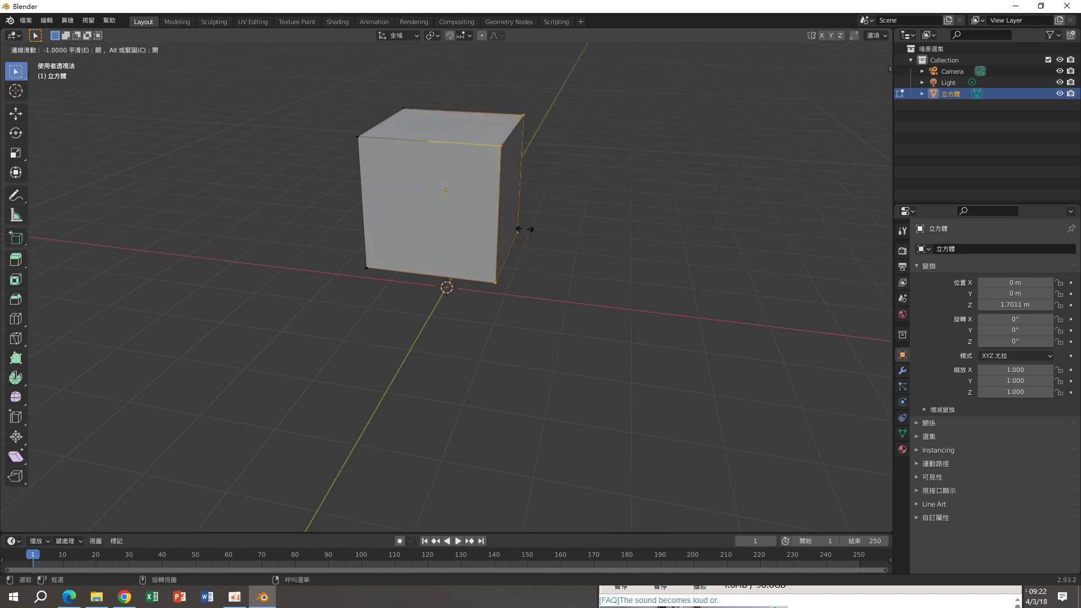
pyautogui.click(397, 334)
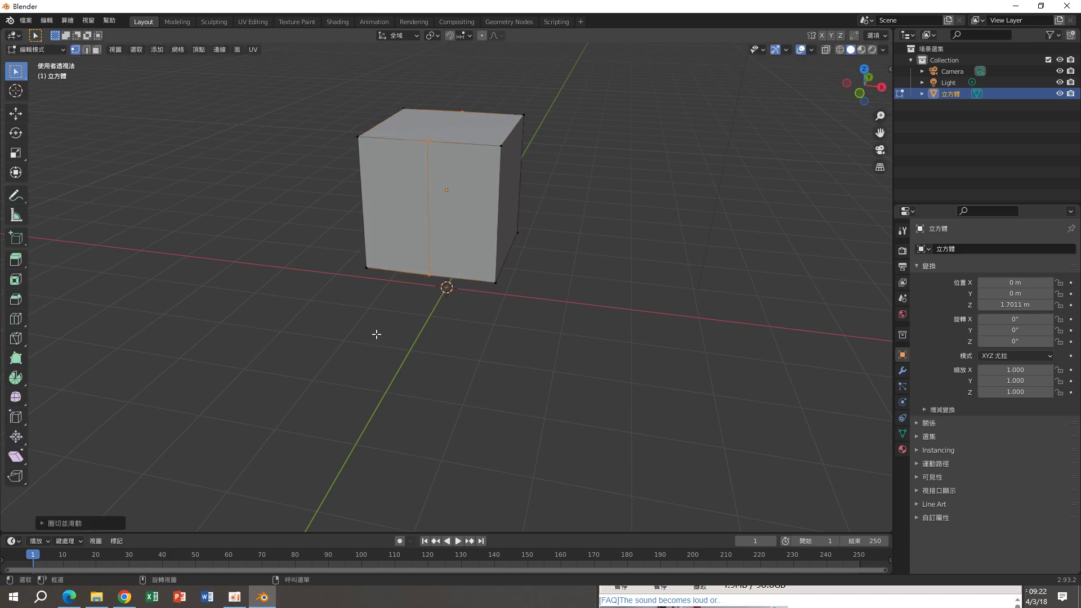
# Step: Switch to see-through wireframe display and add a horizontal loop cut in the cube's upper part, slid by a factor of about -0.41
pyautogui.hotkey('alt', 'z')
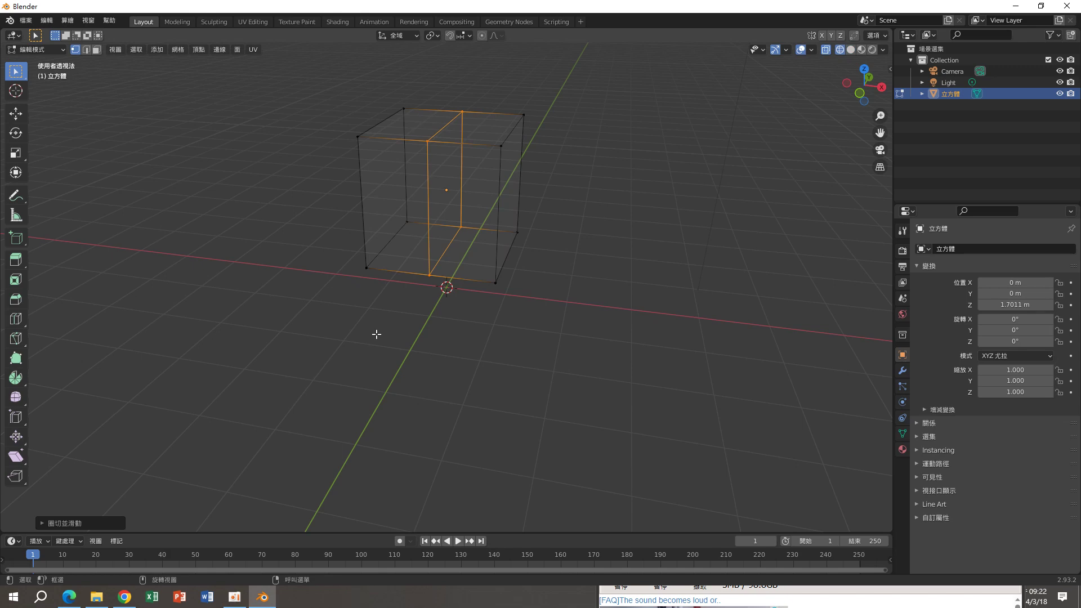
pyautogui.scroll(1, 377, 335)
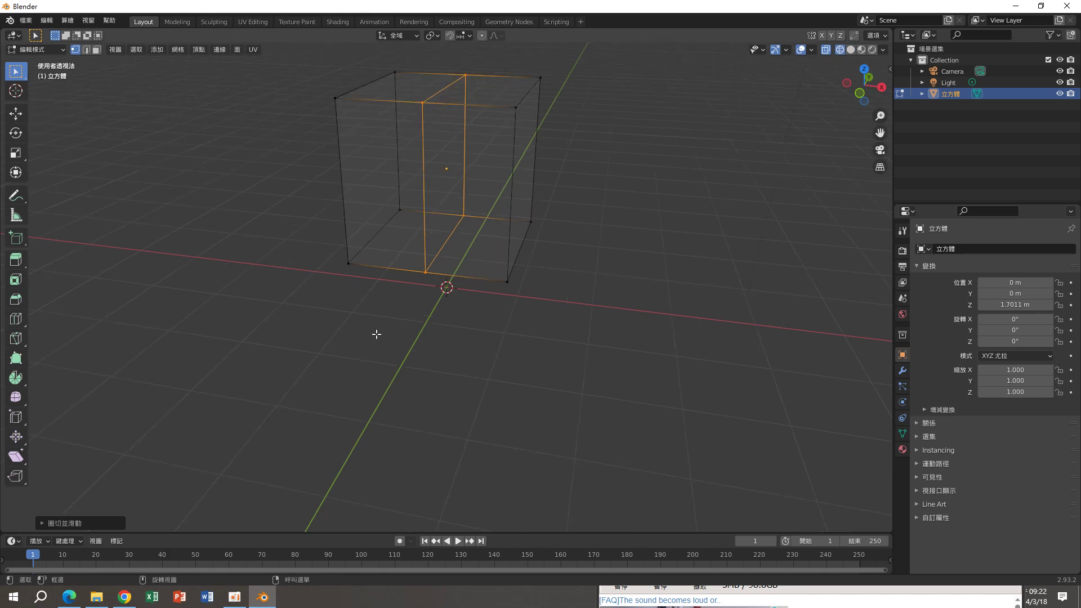
pyautogui.moveTo(381, 334)
pyautogui.mouseDown(button='middle')
pyautogui.moveTo(383, 318)
pyautogui.moveTo(362, 326)
pyautogui.moveTo(390, 334)
pyautogui.moveTo(360, 330)
pyautogui.moveTo(391, 326)
pyautogui.mouseUp(button='middle')
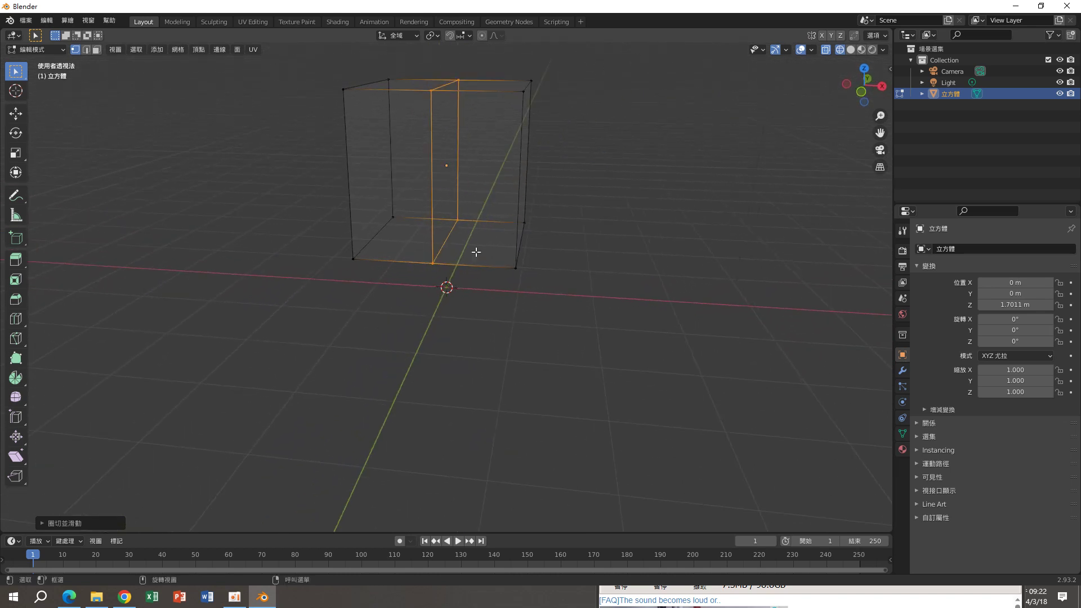
pyautogui.click(866, 93)
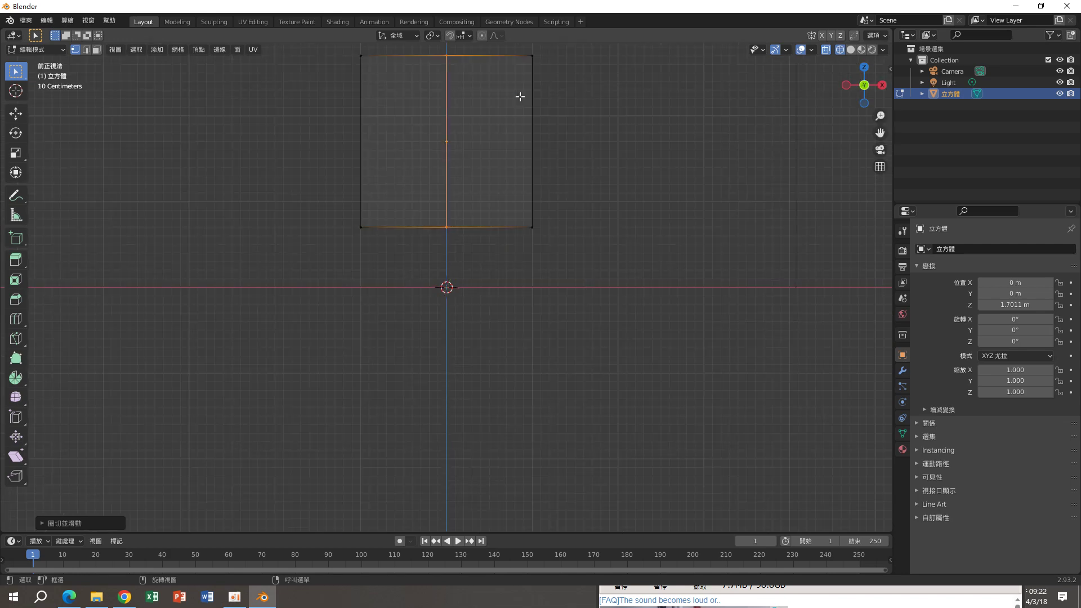
pyautogui.scroll(1, 535, 99)
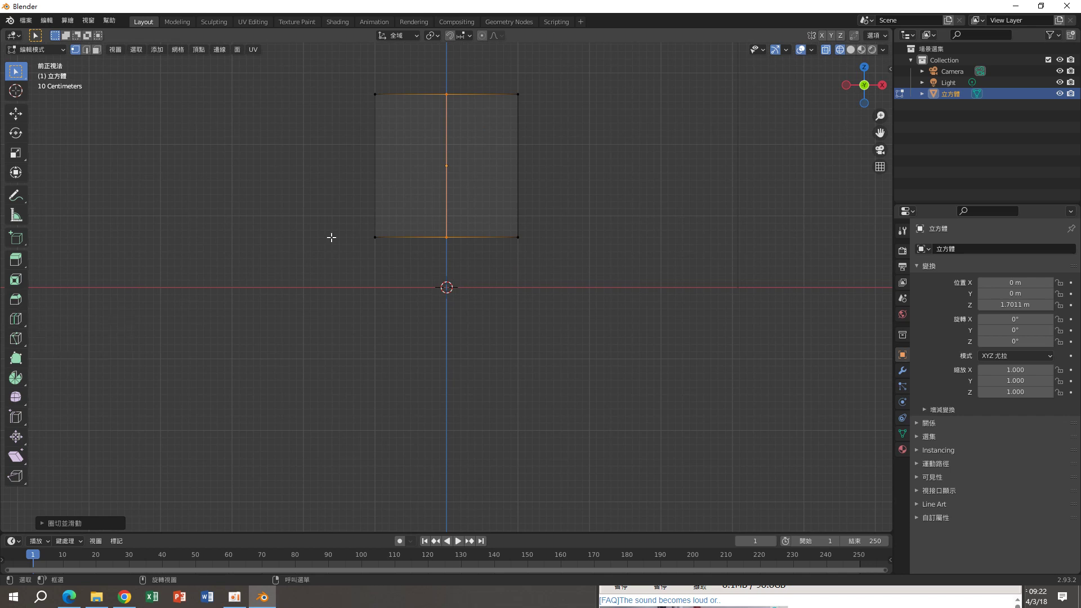
pyautogui.hotkey('ctrl', 'r')
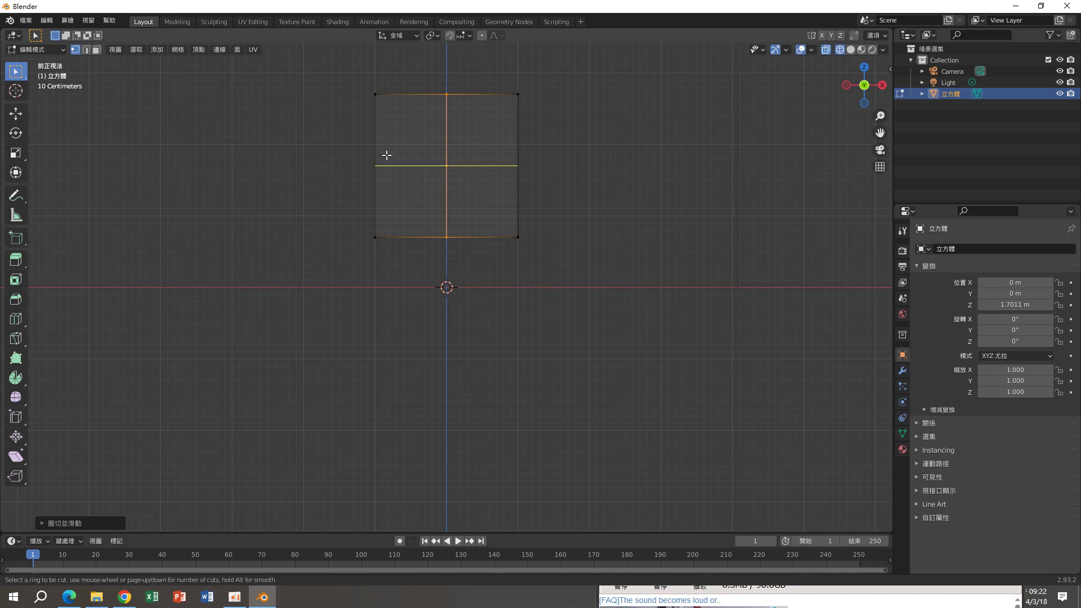
pyautogui.click(387, 155)
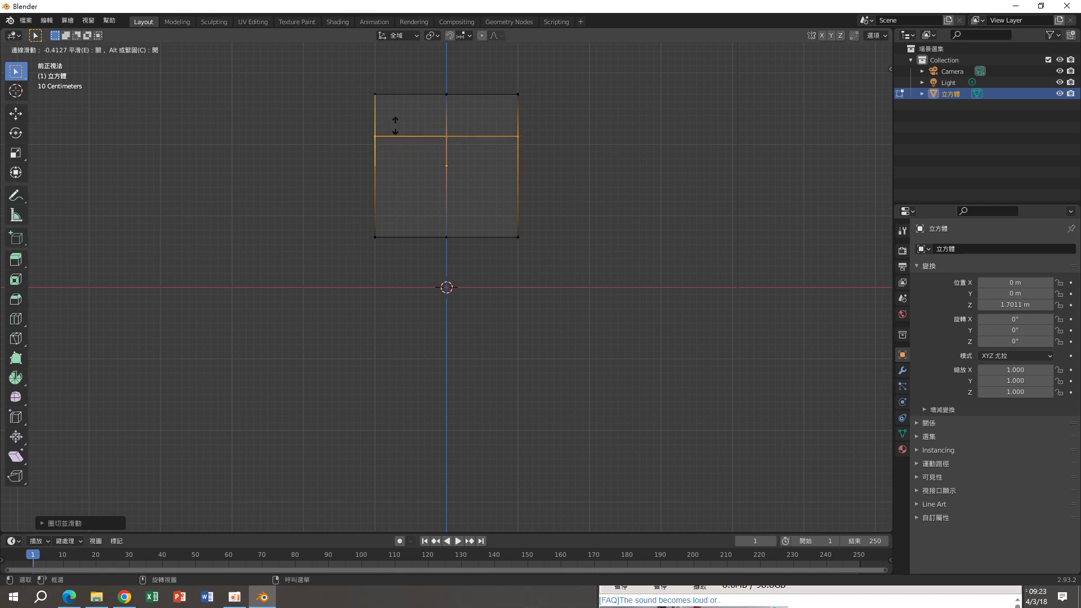
pyautogui.click(395, 134)
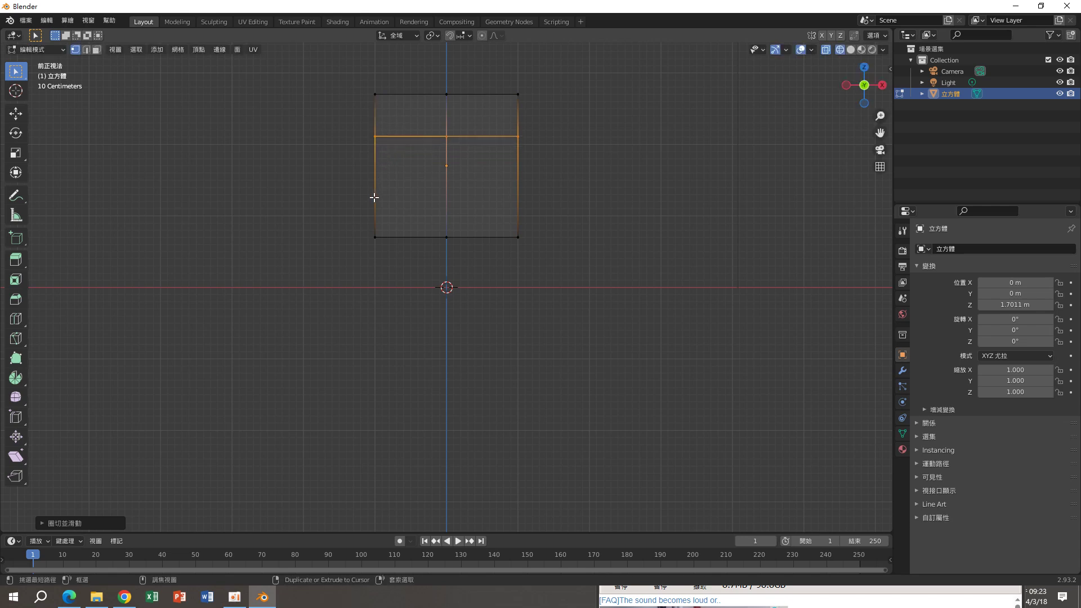
# Step: Add a second horizontal loop cut in the cube's lower section, slid slightly below that section's middle
pyautogui.press('g')
pyautogui.press('g')
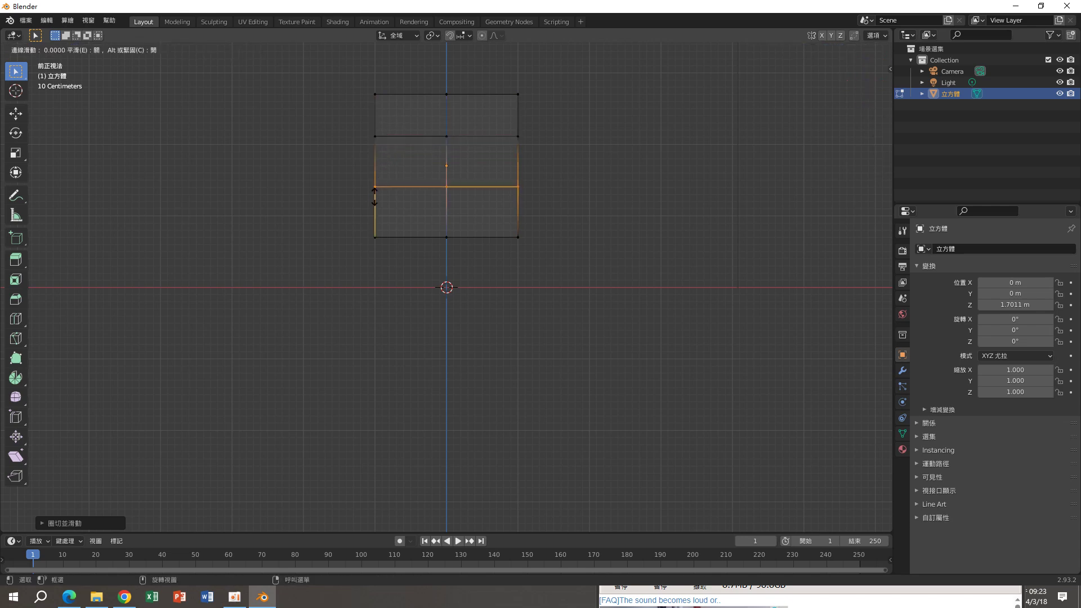
pyautogui.click(392, 200)
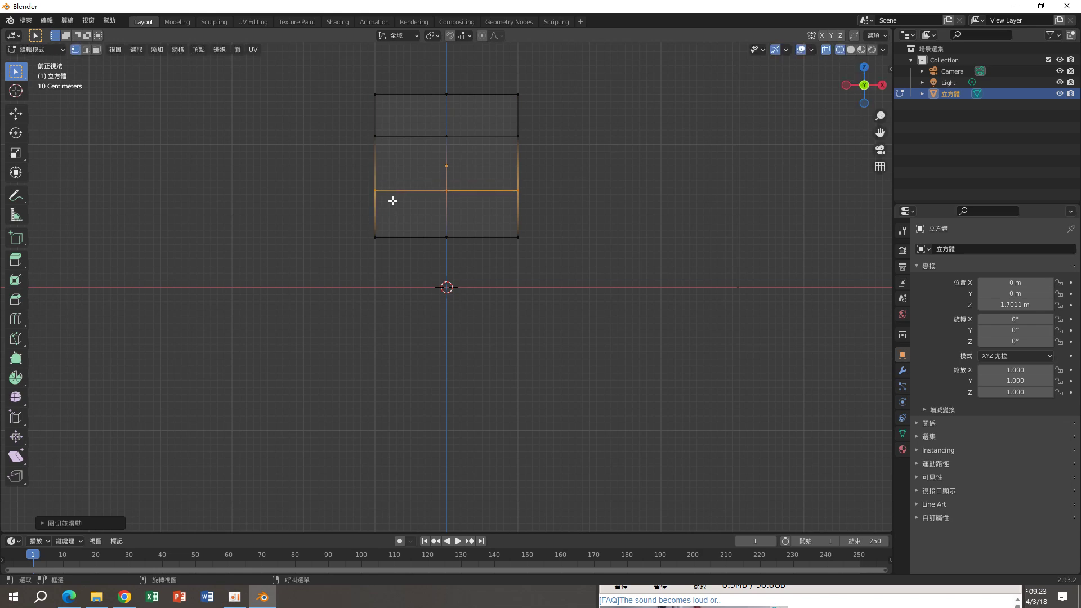
# Step: Delete all faces of the cube's left half, on the negative X side of the central loop
pyautogui.moveTo(629, 199); pyautogui.dragTo(647, 213, button='middle')
pyautogui.moveTo(486, 209)
pyautogui.mouseDown(button='middle')
pyautogui.moveTo(379, 205)
pyautogui.moveTo(482, 198)
pyautogui.moveTo(494, 212)
pyautogui.moveTo(488, 222)
pyautogui.mouseUp(button='middle')
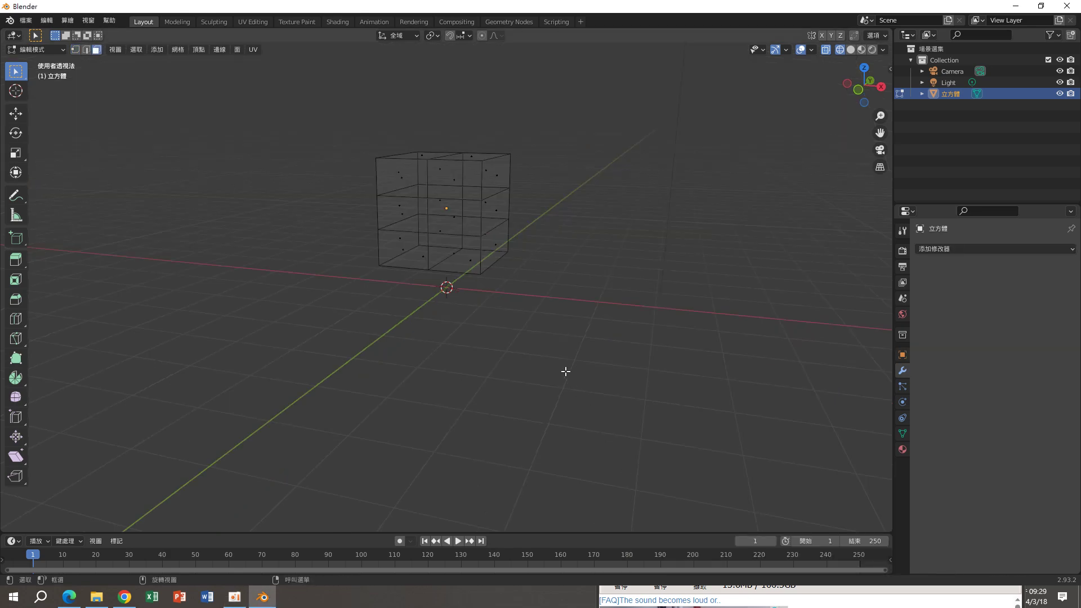
pyautogui.moveTo(565, 369); pyautogui.dragTo(514, 353, button='middle')
pyautogui.moveTo(456, 207); pyautogui.dragTo(490, 203, button='middle')
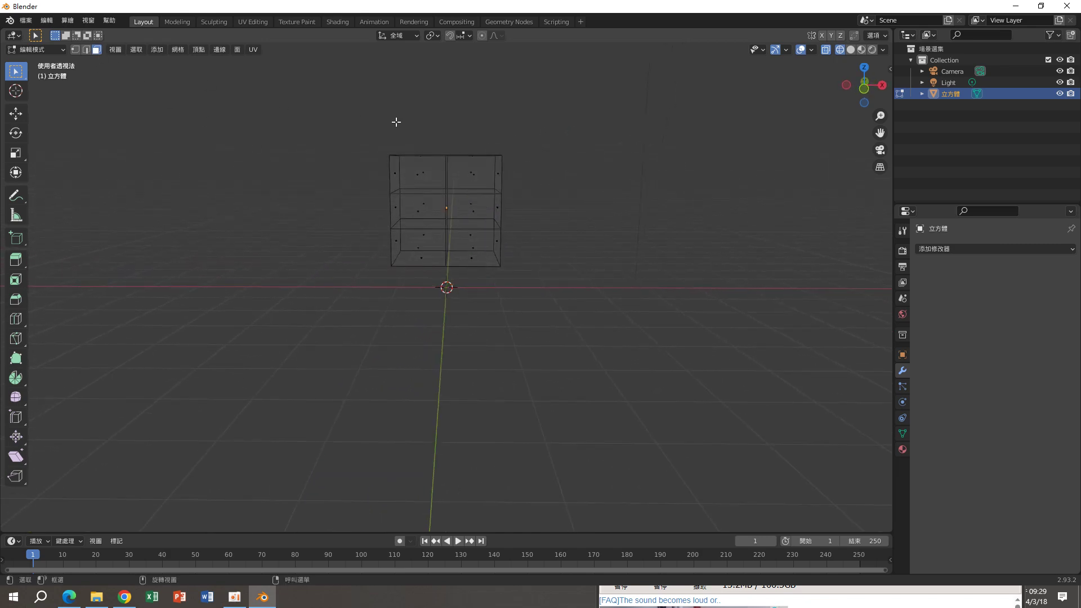
pyautogui.moveTo(434, 127); pyautogui.dragTo(363, 347)
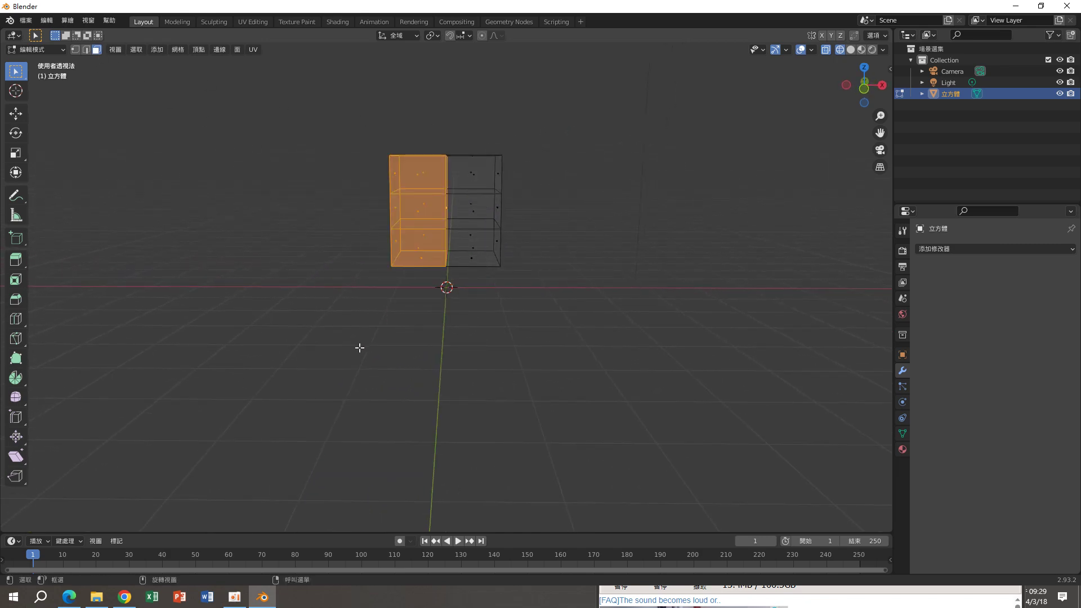
pyautogui.press('x')
pyautogui.click(357, 351)
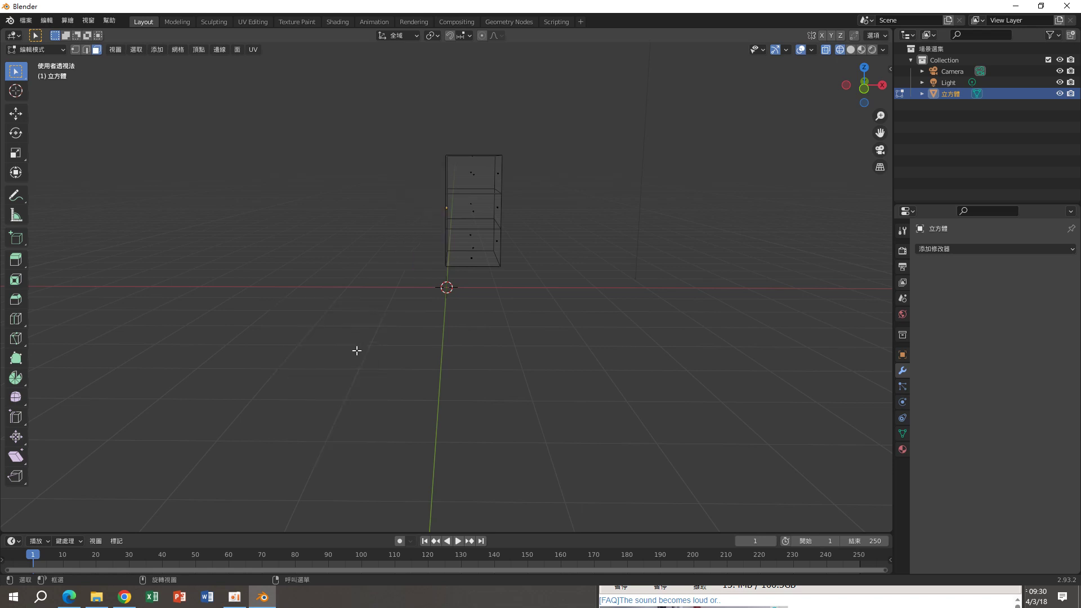
# Step: Return to Object Mode and add a Mirror modifier on the X axis to the remaining half cube
pyautogui.moveTo(357, 349); pyautogui.dragTo(396, 281, button='middle')
pyautogui.moveTo(388, 340); pyautogui.dragTo(355, 296, button='middle')
pyautogui.moveTo(490, 206); pyautogui.dragTo(479, 223, button='middle')
pyautogui.press('Tab')
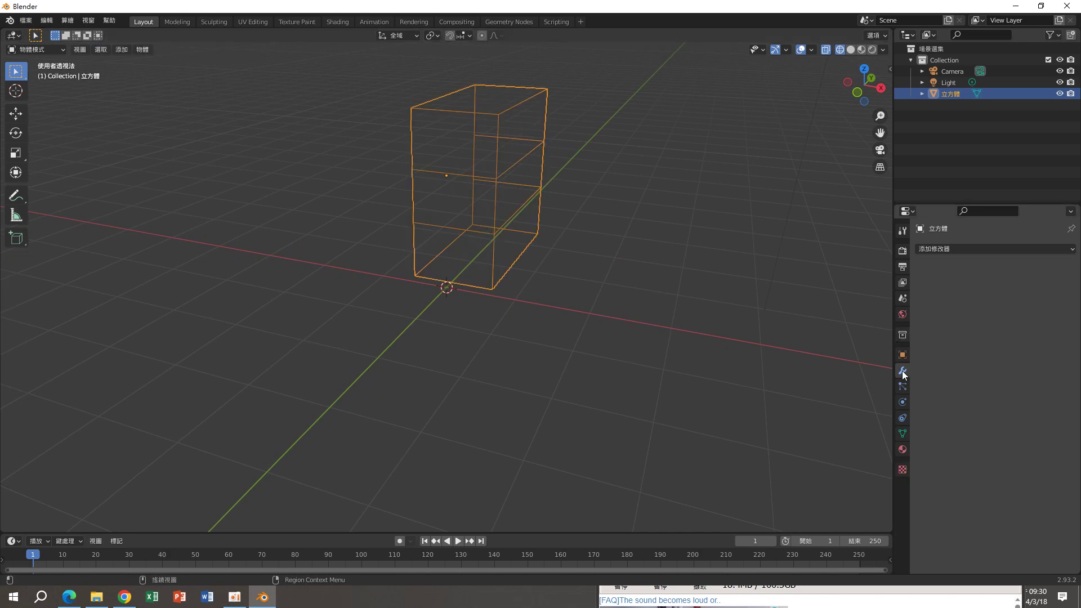
pyautogui.click(950, 252)
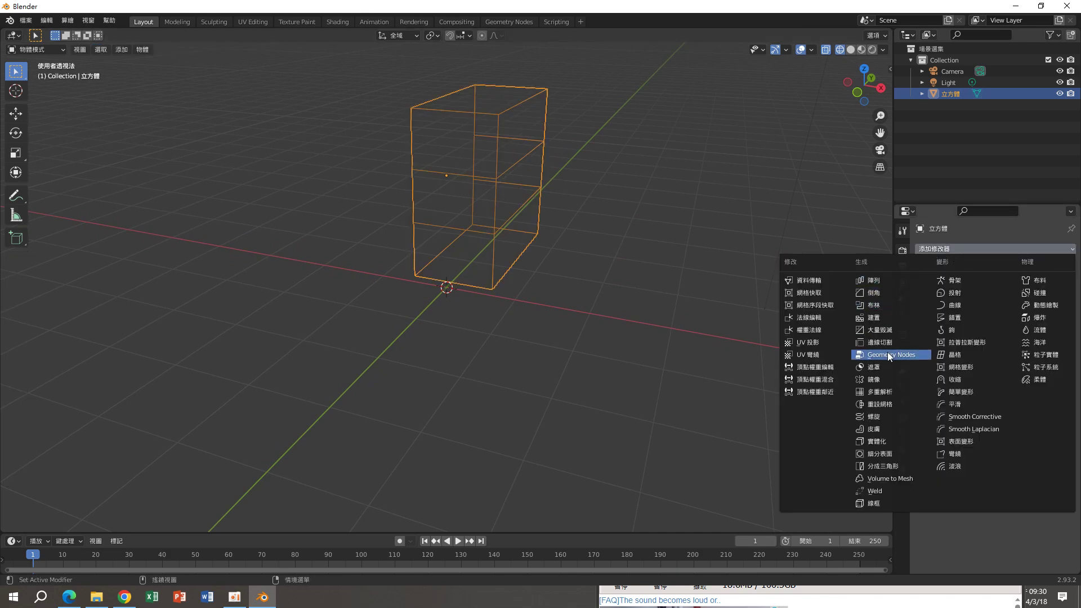
pyautogui.click(880, 378)
# Step: Put the mirrored cube back into Edit Mode with vertex selection active
pyautogui.moveTo(724, 298)
pyautogui.mouseDown(button='middle')
pyautogui.moveTo(746, 279)
pyautogui.moveTo(735, 280)
pyautogui.mouseUp(button='middle')
pyautogui.press('Tab')
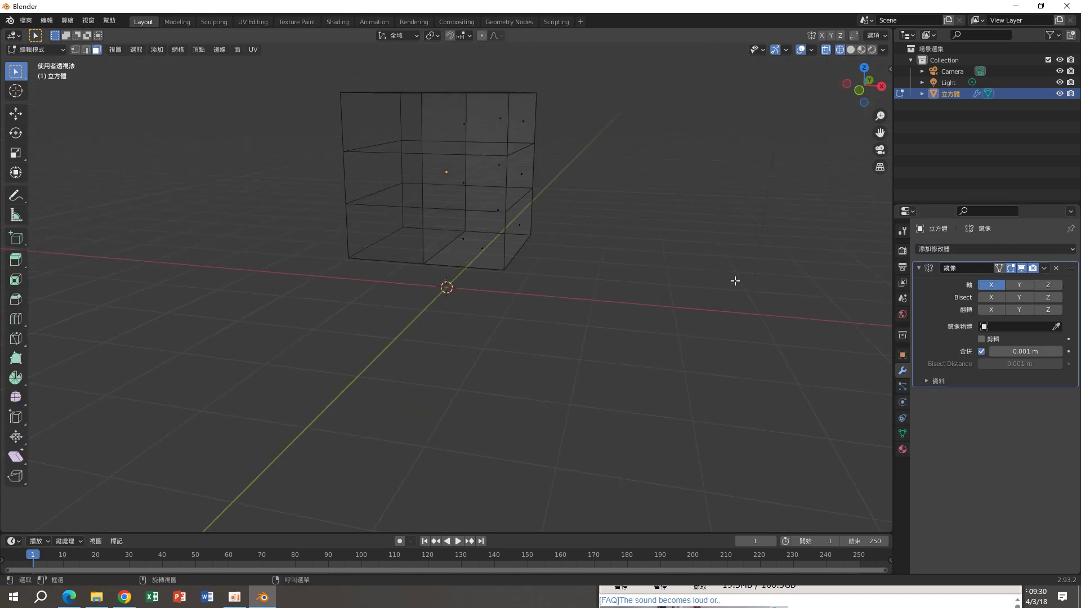
pyautogui.click(76, 51)
# Step: Try moving the upper outer vertices on the positive X side to test the mirroring, and undo the move
pyautogui.moveTo(554, 77); pyautogui.dragTo(503, 114)
pyautogui.moveTo(503, 114); pyautogui.dragTo(529, 128, button='middle')
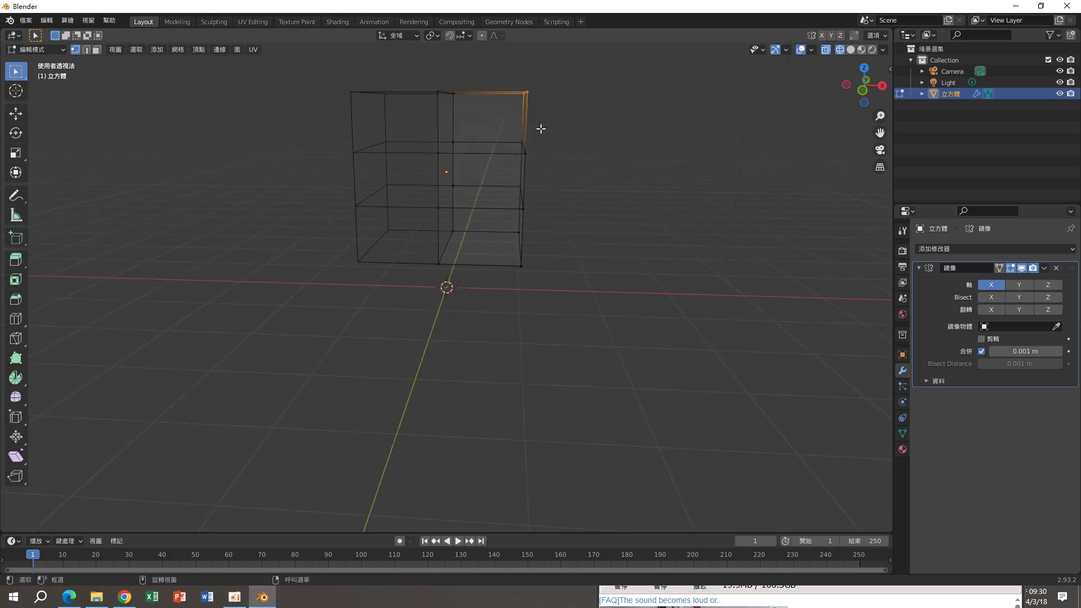
pyautogui.press('g')
pyautogui.click(610, 84)
pyautogui.moveTo(630, 145); pyautogui.dragTo(628, 178, button='middle')
pyautogui.hotkey('ctrl', 'z')
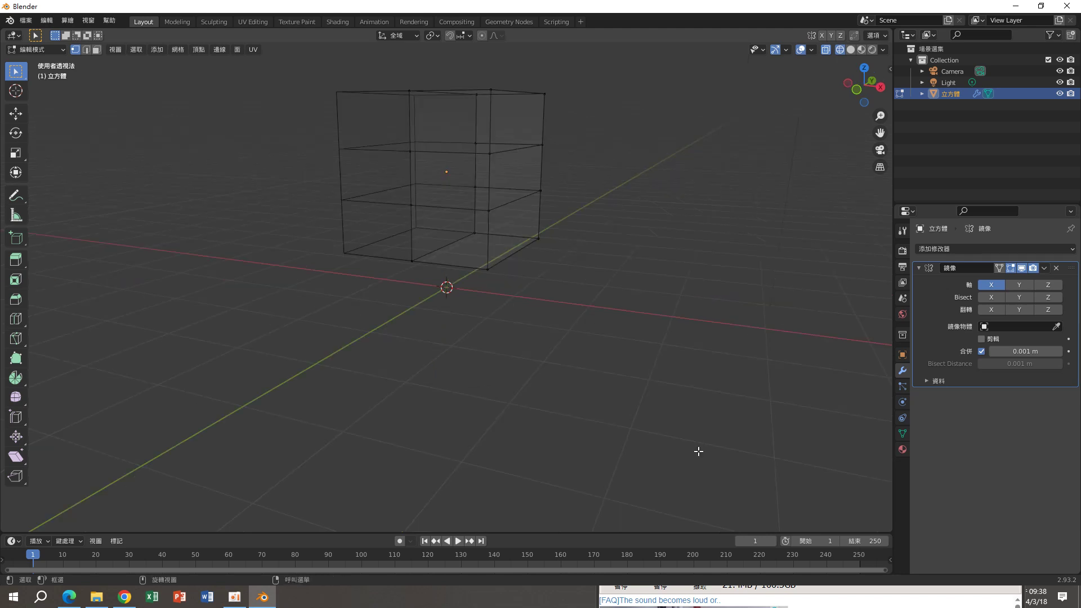
# Step: Add a vertical loop cut across the cube's side face, slid toward the front (negative Y) by a factor of about -0.365
pyautogui.moveTo(712, 357); pyautogui.dragTo(762, 347, button='middle')
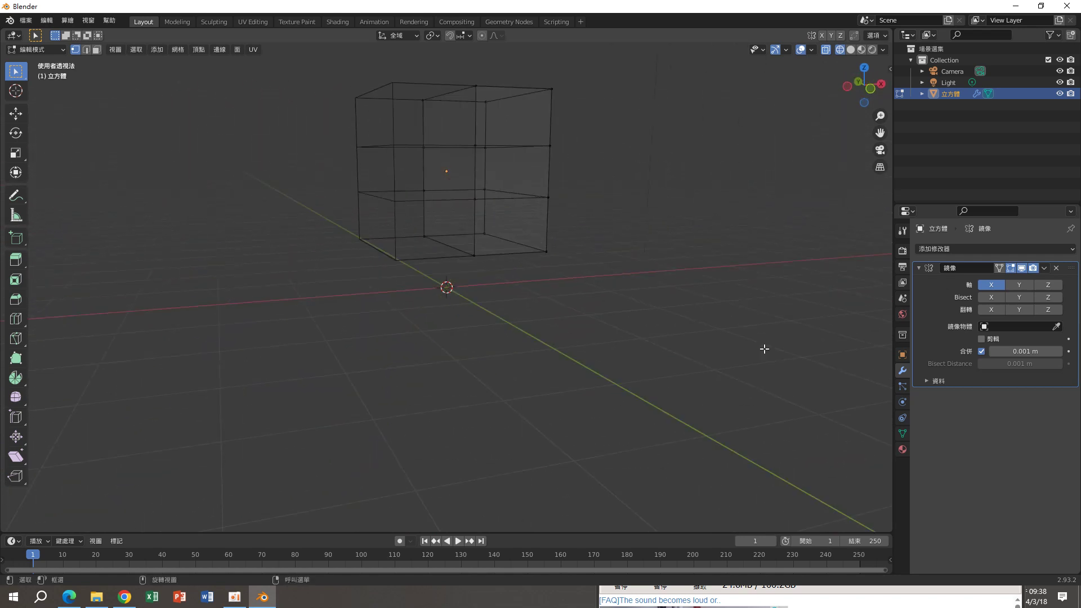
pyautogui.moveTo(625, 162); pyautogui.dragTo(501, 178, button='middle')
pyautogui.moveTo(607, 231); pyautogui.dragTo(553, 225, button='middle')
pyautogui.moveTo(314, 200); pyautogui.dragTo(302, 195, button='middle')
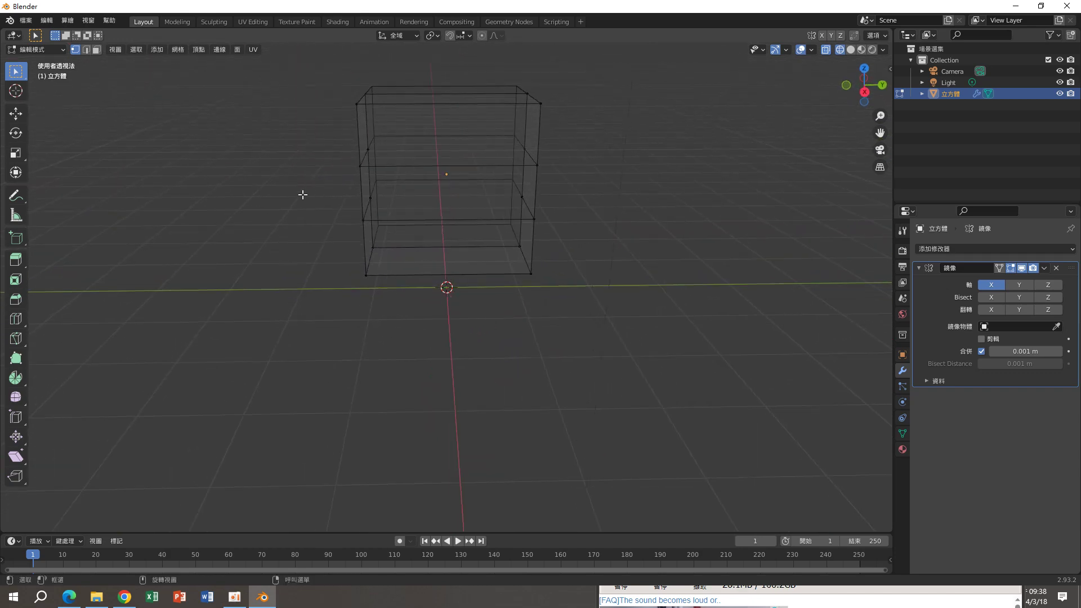
pyautogui.moveTo(140, 130); pyautogui.dragTo(119, 114, button='middle')
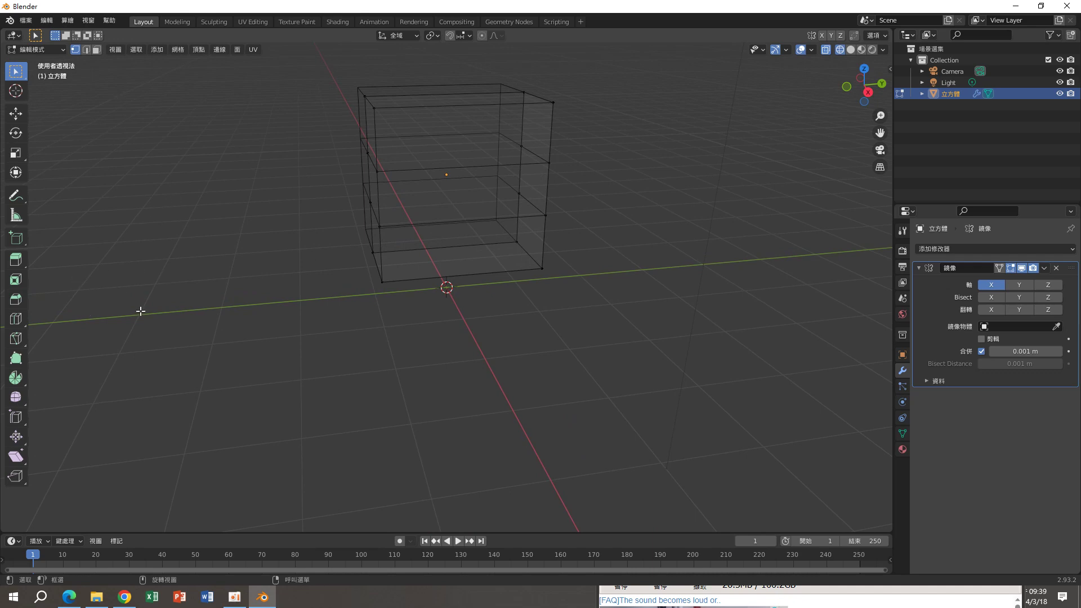
pyautogui.moveTo(490, 283); pyautogui.dragTo(487, 253, button='middle')
pyautogui.hotkey('ctrl', 'r')
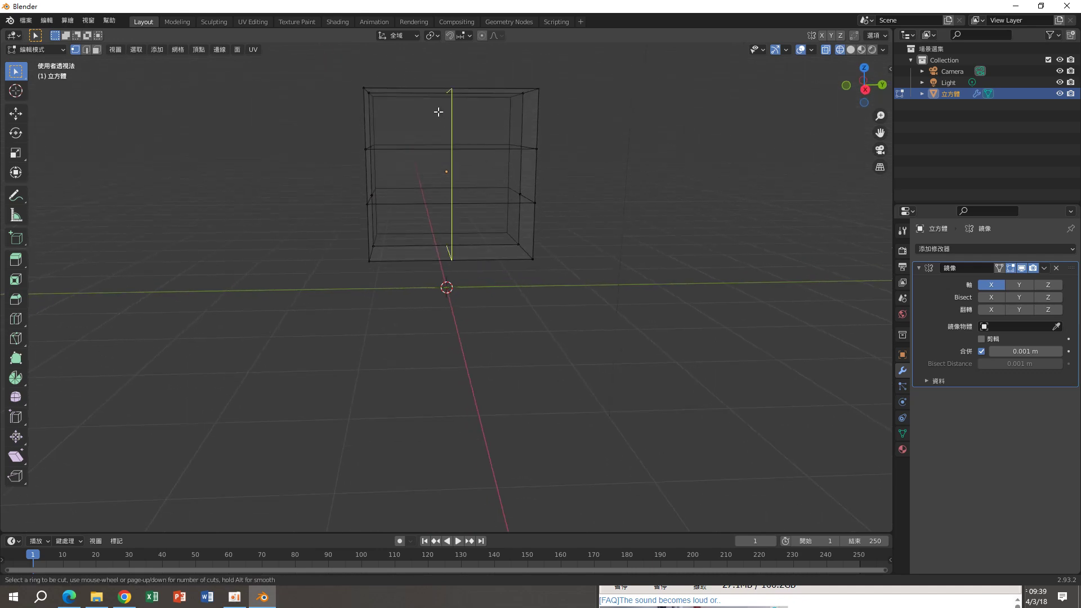
pyautogui.click(449, 113)
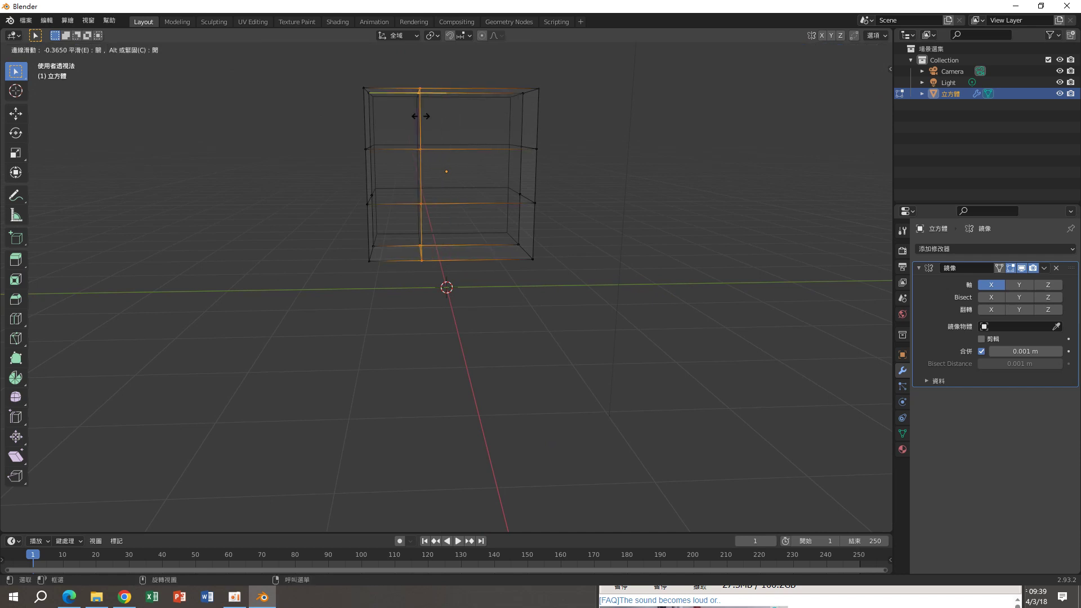
pyautogui.click(420, 116)
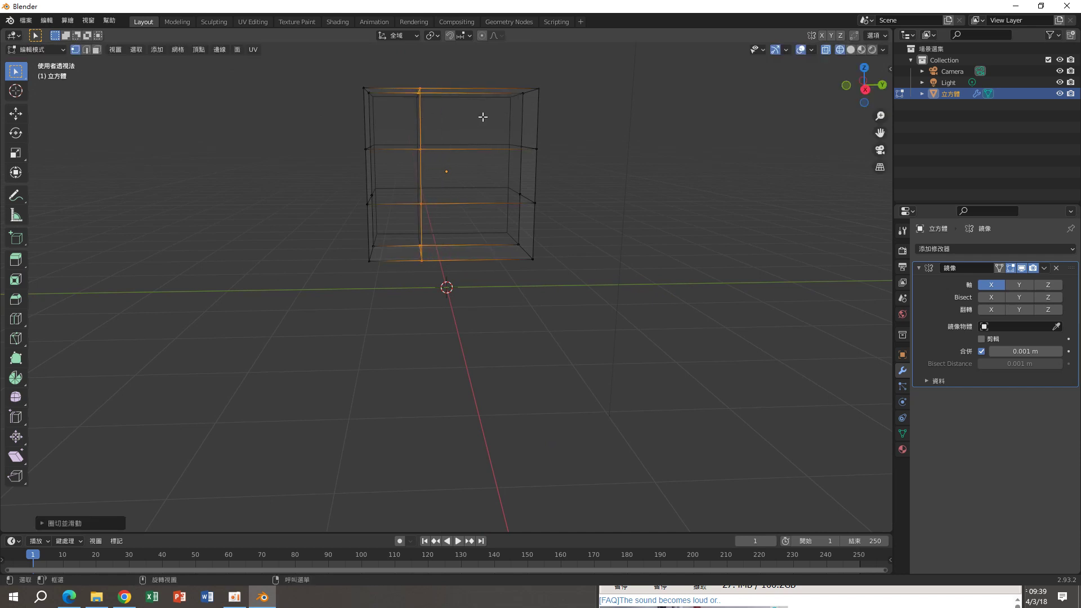
# Step: Add another vertical loop cut midway between the previous cut and the cube's rear (positive Y) edge
pyautogui.hotkey('ctrl', 'r')
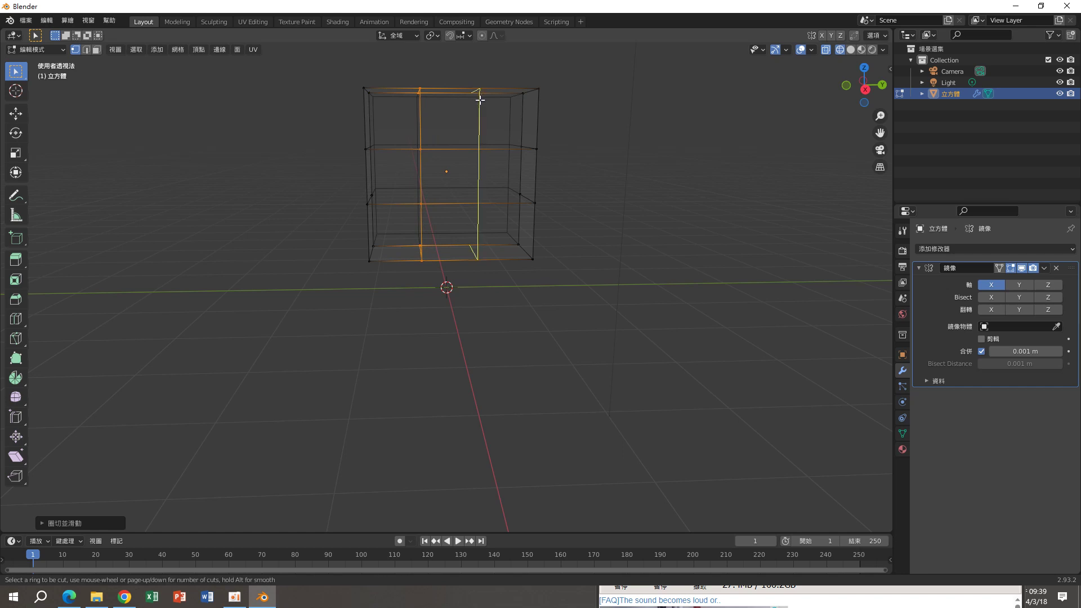
pyautogui.click(480, 101)
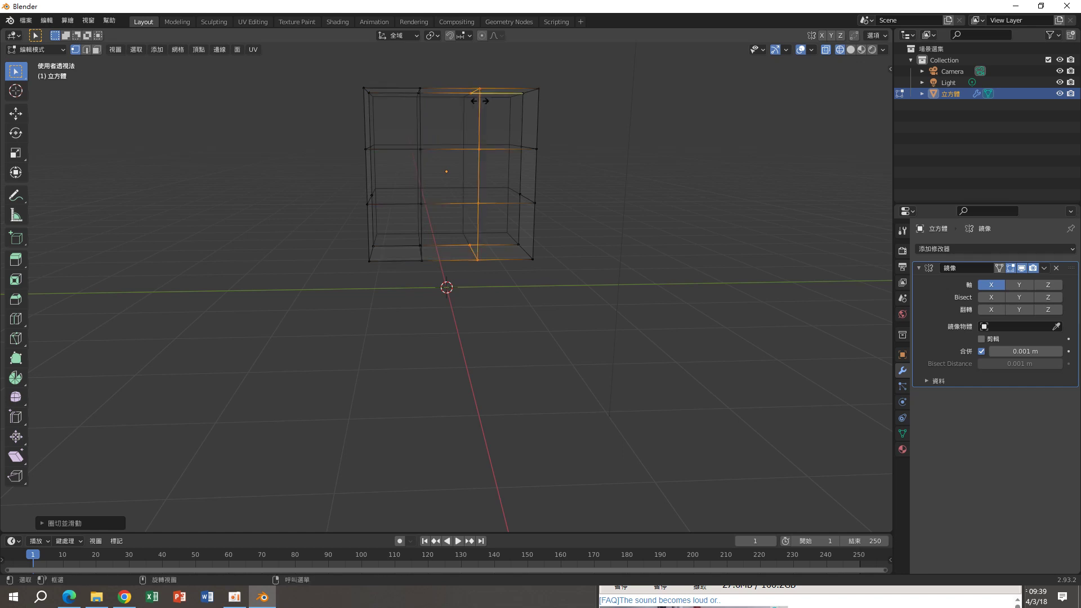
pyautogui.click(480, 145)
# Step: In front view, move the upper outer vertices on the positive X side about 0.12 m inward and 0.15 m down
pyautogui.moveTo(480, 144); pyautogui.dragTo(598, 145, button='middle')
pyautogui.scroll(-3, 598, 145)
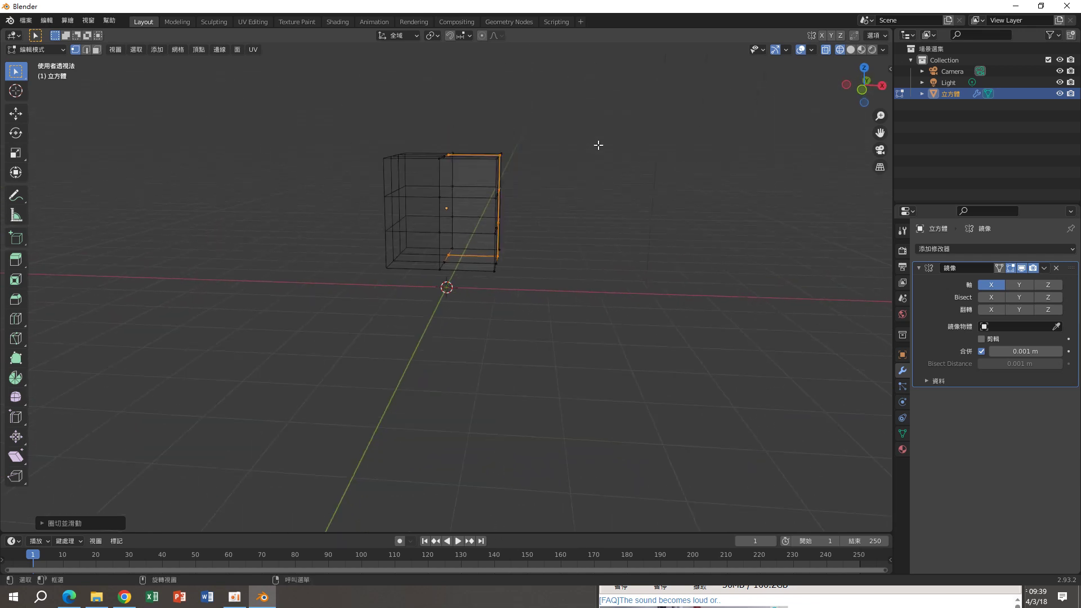
pyautogui.click(862, 90)
pyautogui.scroll(1, 535, 168)
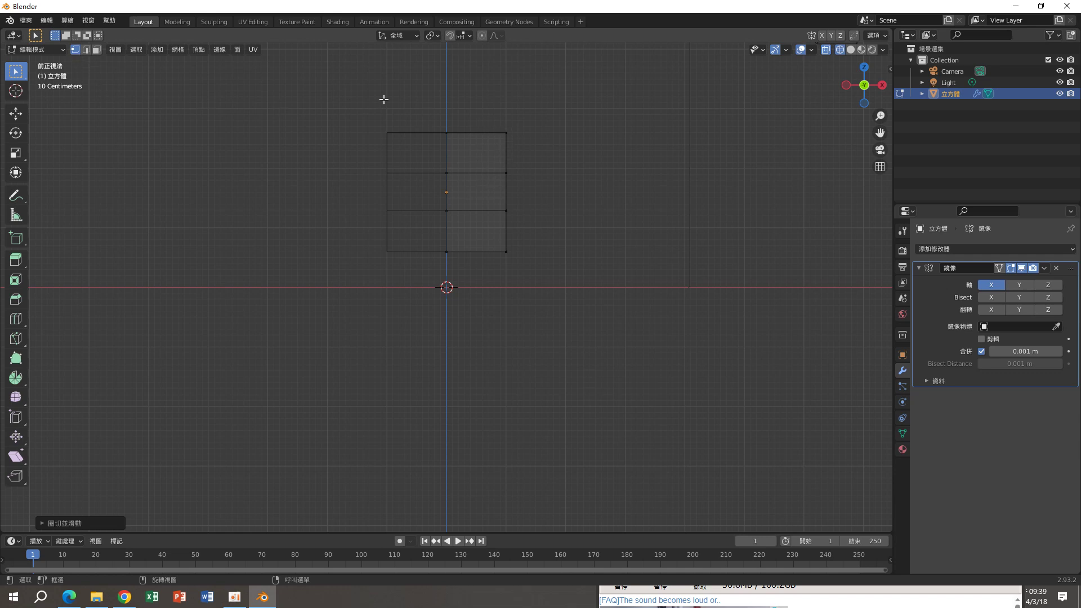
pyautogui.moveTo(489, 117); pyautogui.dragTo(531, 152)
pyautogui.press('g')
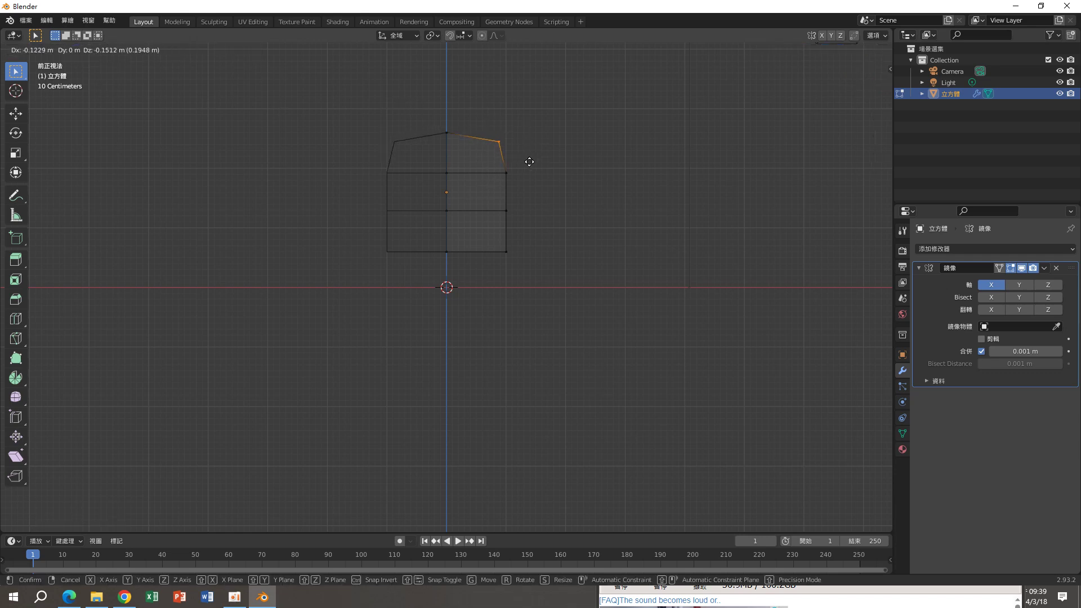
pyautogui.click(530, 162)
# Step: Move the lower outer vertices on the positive X side inward and slightly down to taper the base
pyautogui.moveTo(492, 242); pyautogui.dragTo(531, 271)
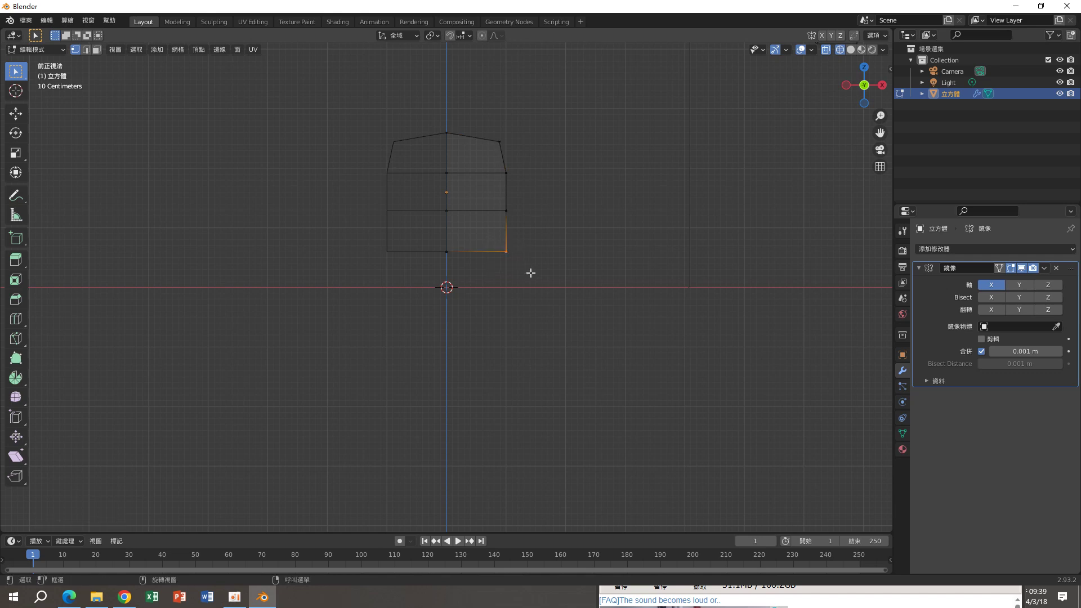
pyautogui.press('g')
pyautogui.click(516, 279)
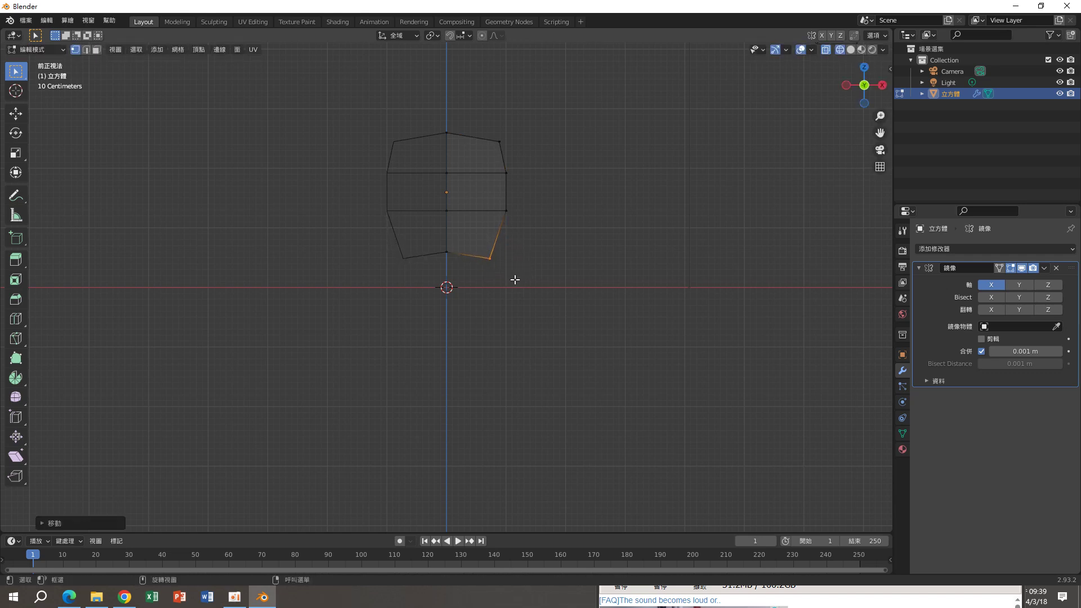
# Step: Lower the bottom vertices on the mirror centre line by about 0.37 m, constrained to the Z axis
pyautogui.click(445, 252)
pyautogui.press('g')
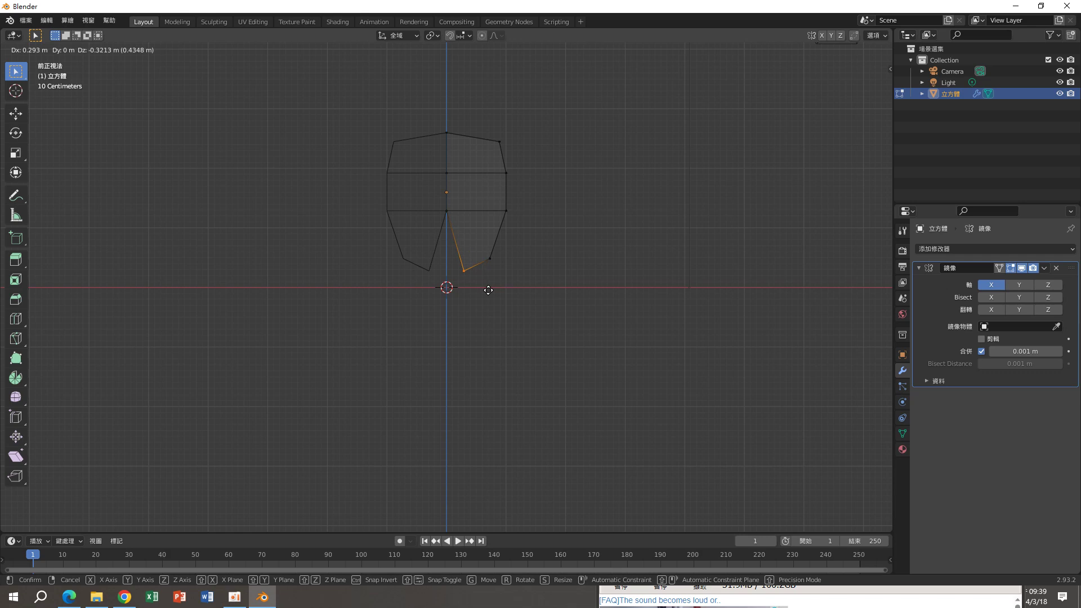
pyautogui.press('z')
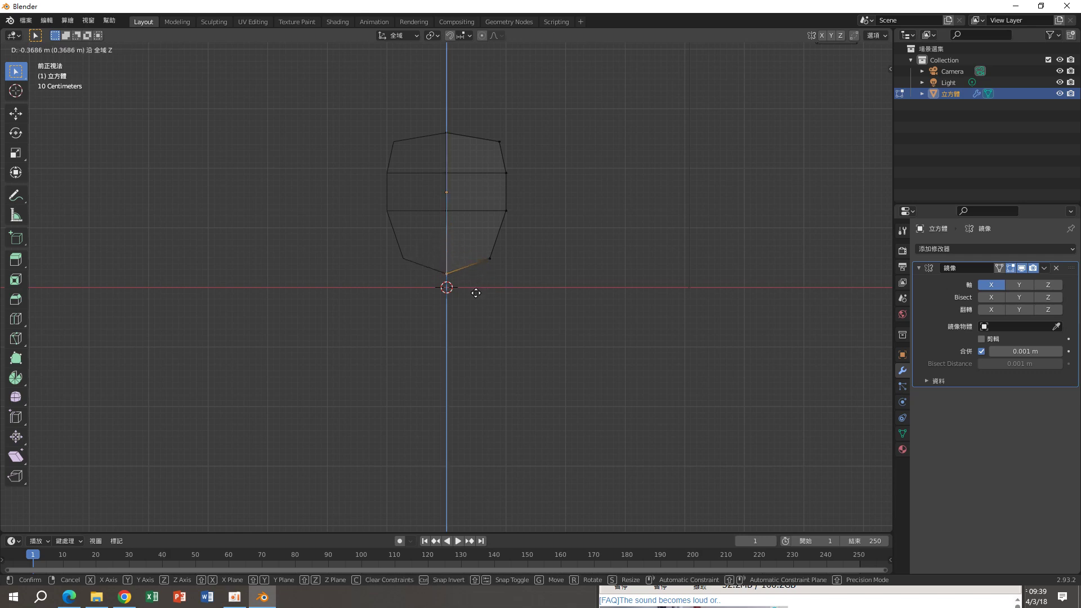
pyautogui.click(477, 294)
# Step: Raise the top vertices on the mirror centre line slightly, constrained to the Z axis
pyautogui.click(448, 133)
pyautogui.press('g')
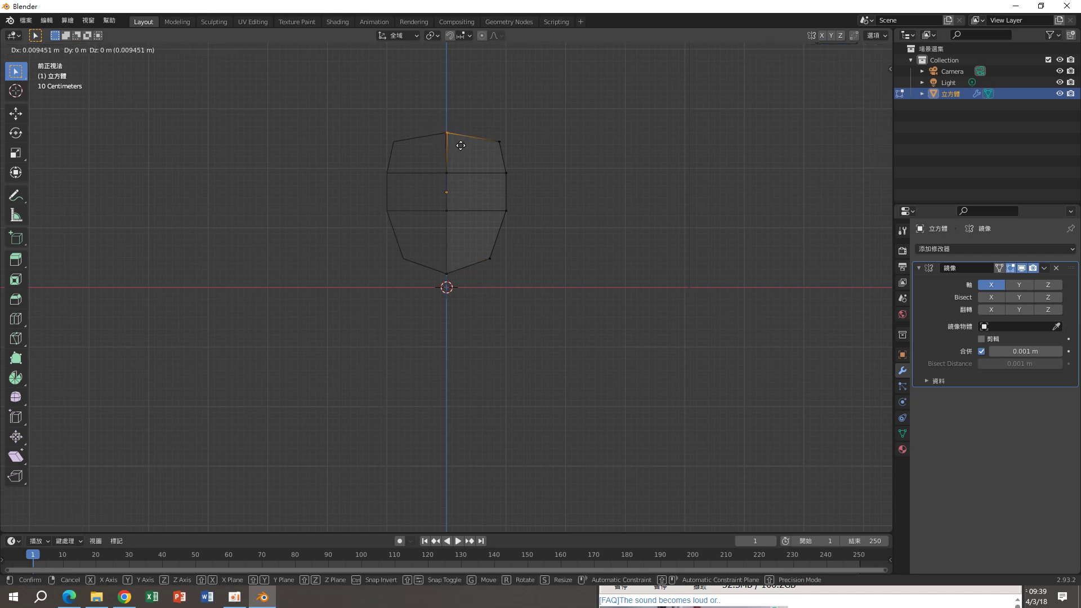
pyautogui.press('z')
pyautogui.click(464, 138)
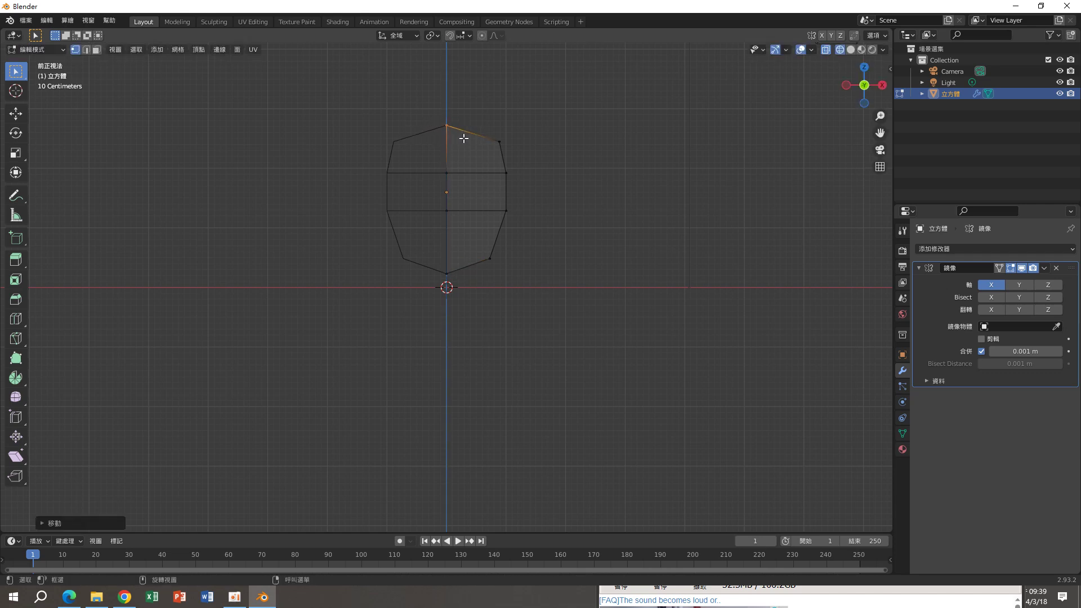
pyautogui.moveTo(594, 179); pyautogui.dragTo(555, 138, button='middle')
pyautogui.scroll(2, 555, 138)
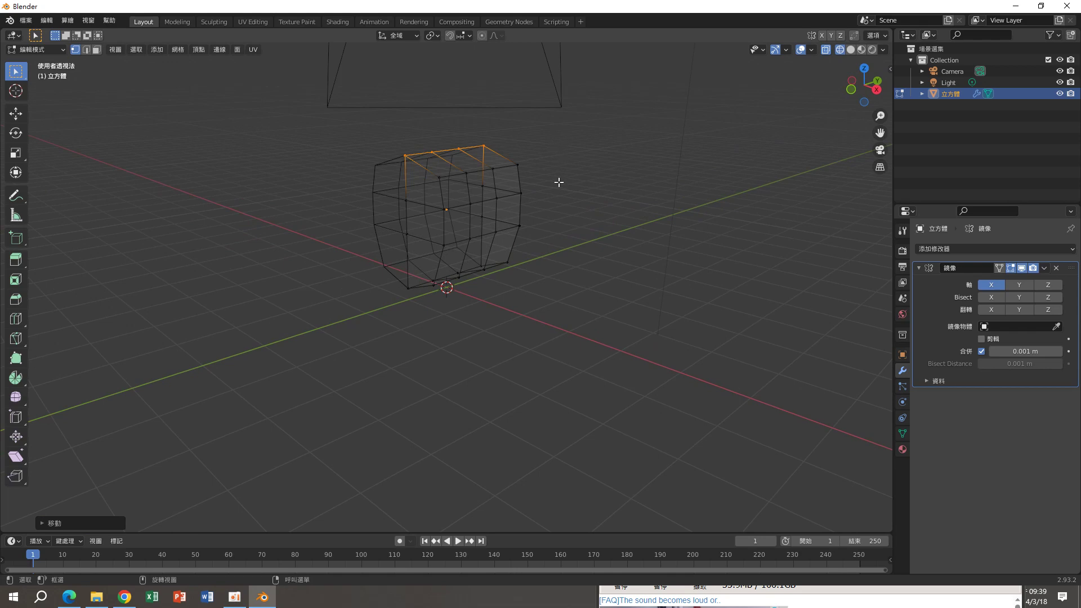
pyautogui.moveTo(559, 182); pyautogui.dragTo(627, 198, button='middle')
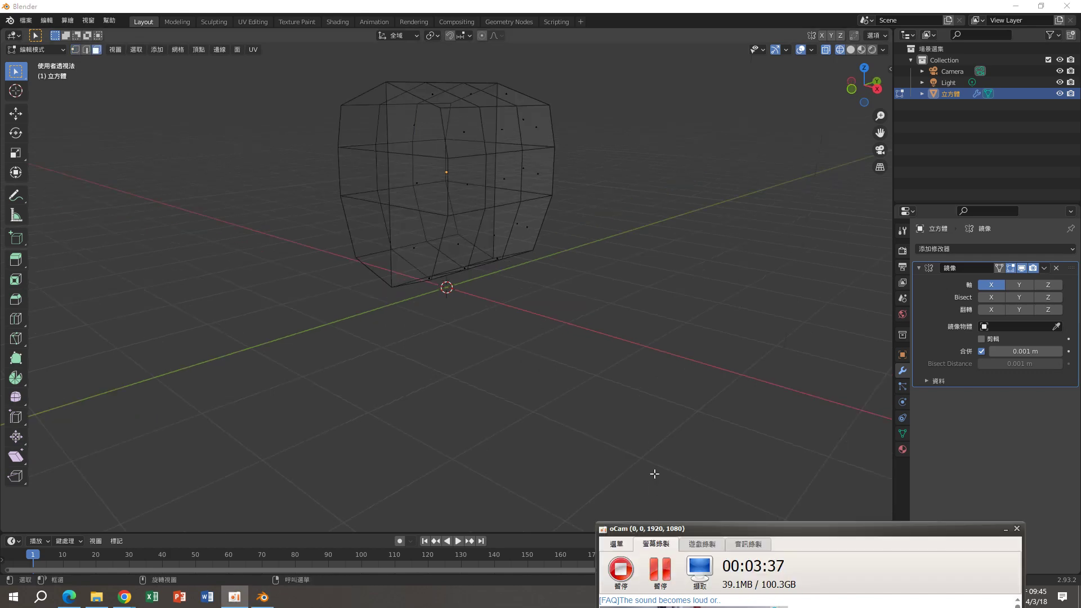
pyautogui.moveTo(654, 456); pyautogui.dragTo(617, 439, button='middle')
pyautogui.moveTo(607, 252); pyautogui.dragTo(828, 181, button='middle')
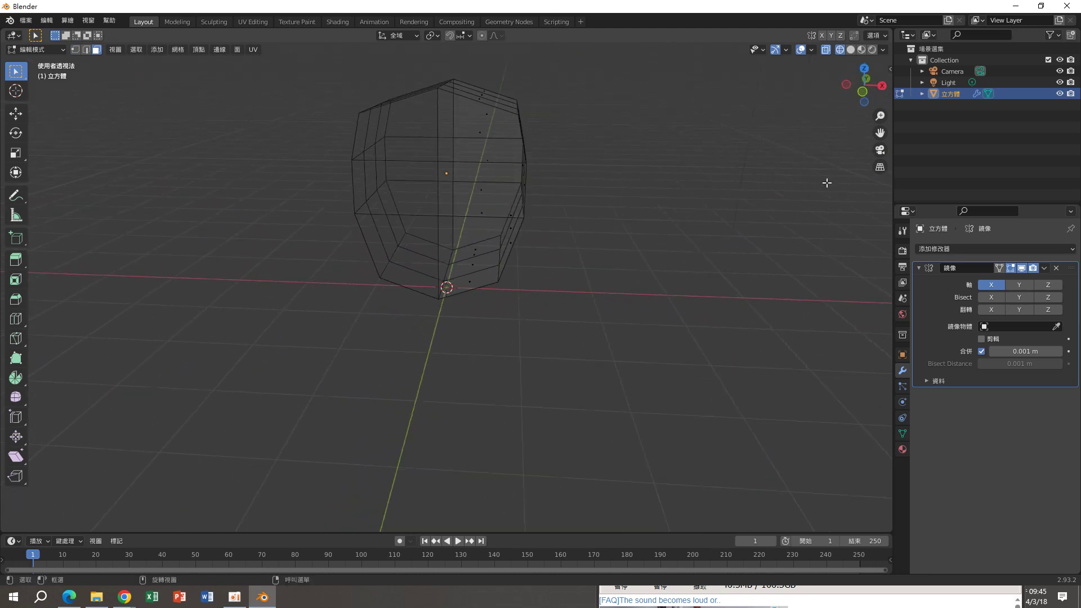
pyautogui.click(866, 89)
# Step: Select the nine side faces on the positive X side and scale them down to about 0.745 in right view
pyautogui.moveTo(866, 89); pyautogui.dragTo(602, 177, button='middle')
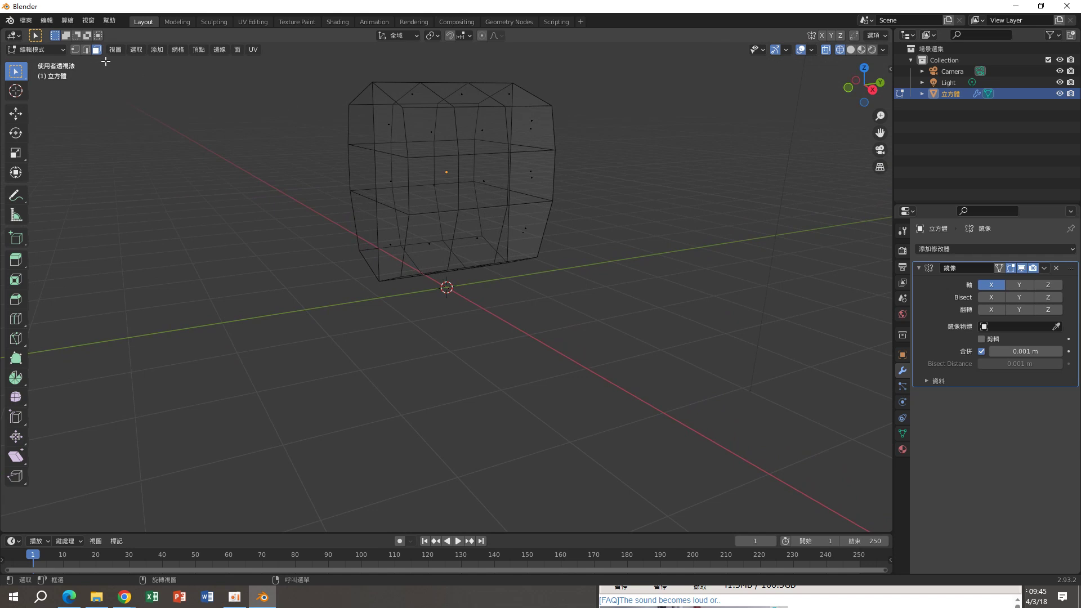
pyautogui.click(534, 134)
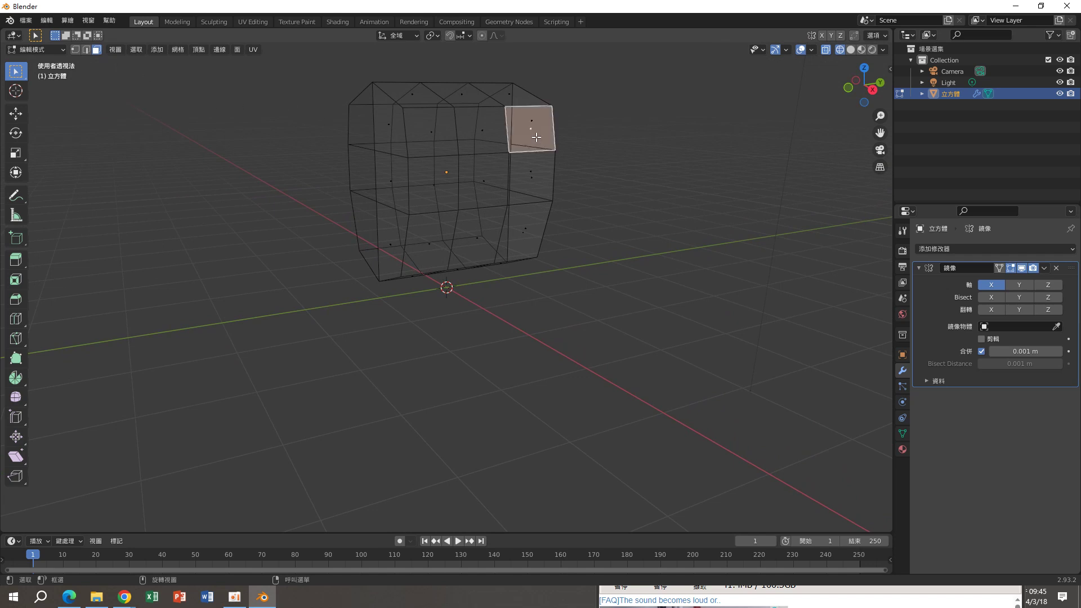
pyautogui.keyDown('shift'); pyautogui.click(525, 184); pyautogui.keyUp('shift')
pyautogui.keyDown('shift'); pyautogui.click(513, 234); pyautogui.keyUp('shift')
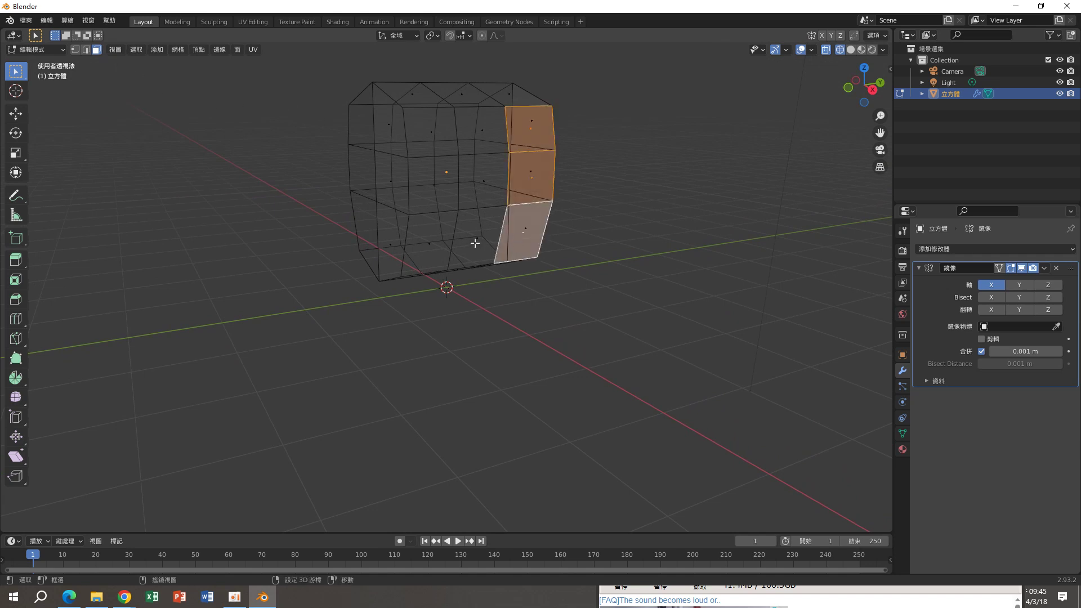
pyautogui.keyDown('shift'); pyautogui.click(475, 243); pyautogui.keyUp('shift')
pyautogui.keyDown('shift'); pyautogui.click(434, 237); pyautogui.keyUp('shift')
pyautogui.keyDown('shift'); pyautogui.click(431, 190); pyautogui.keyUp('shift')
pyautogui.keyDown('shift'); pyautogui.click(480, 181); pyautogui.keyUp('shift')
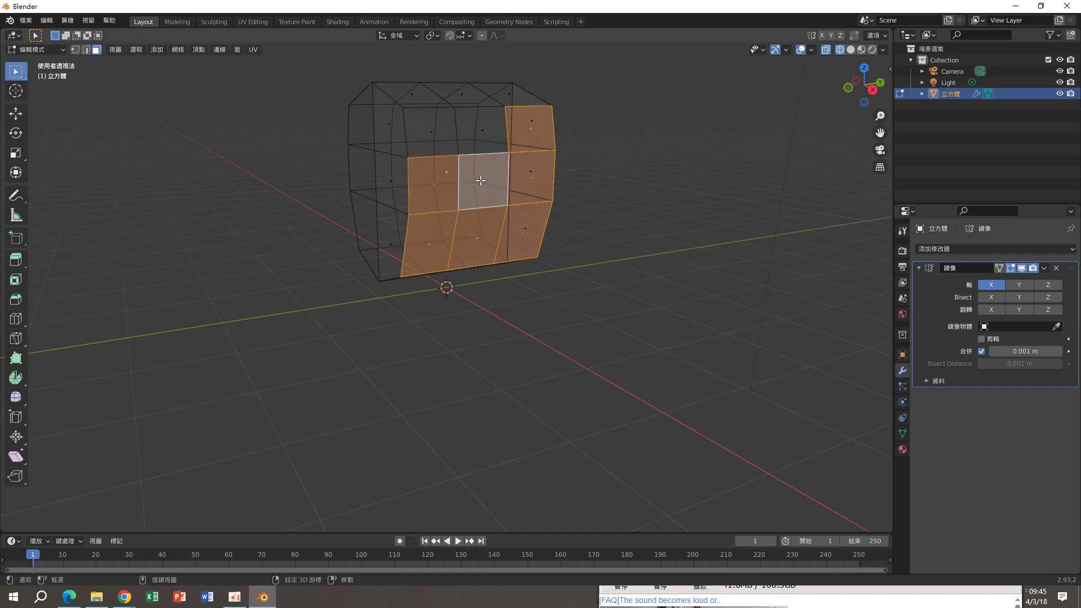
pyautogui.keyDown('shift'); pyautogui.click(482, 138); pyautogui.keyUp('shift')
pyautogui.keyDown('shift'); pyautogui.click(435, 129); pyautogui.keyUp('shift')
pyautogui.moveTo(569, 210); pyautogui.dragTo(551, 205, button='middle')
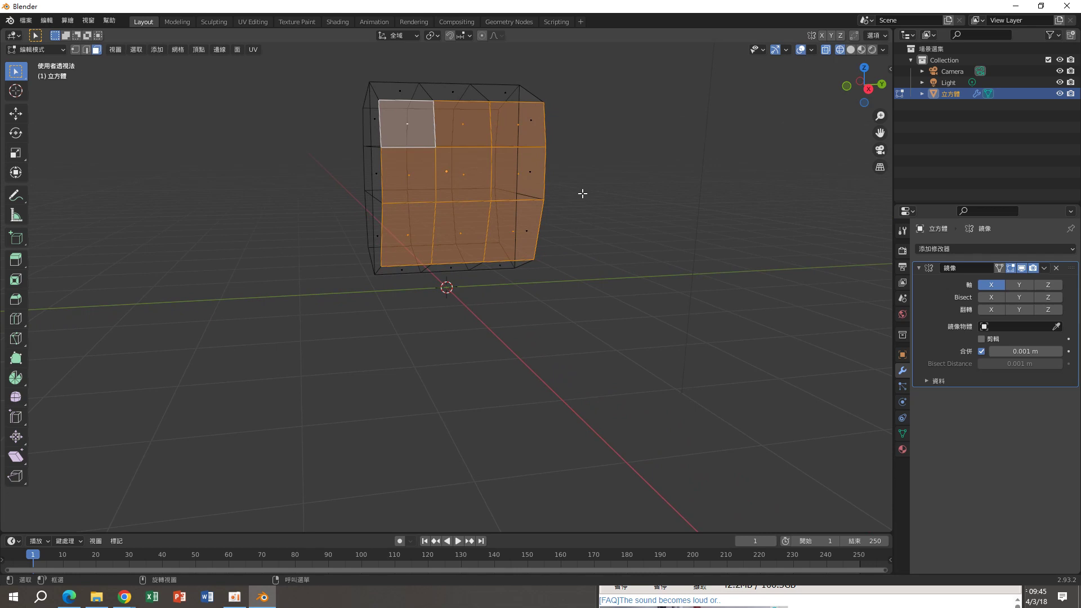
pyautogui.press('s')
pyautogui.rightClick(554, 194)
pyautogui.click(867, 90)
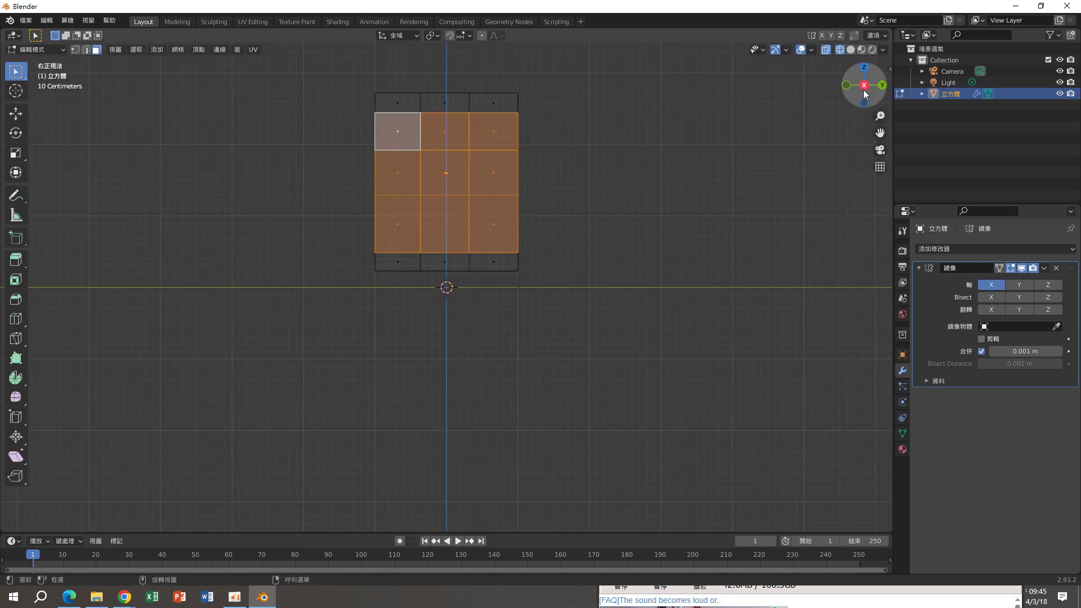
pyautogui.press('s')
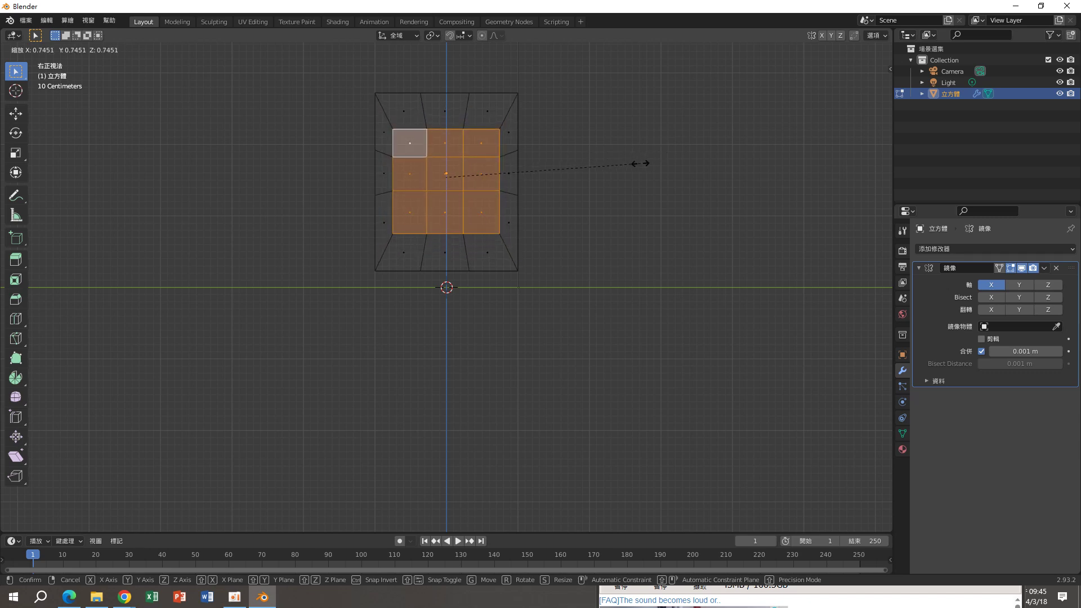
pyautogui.click(642, 163)
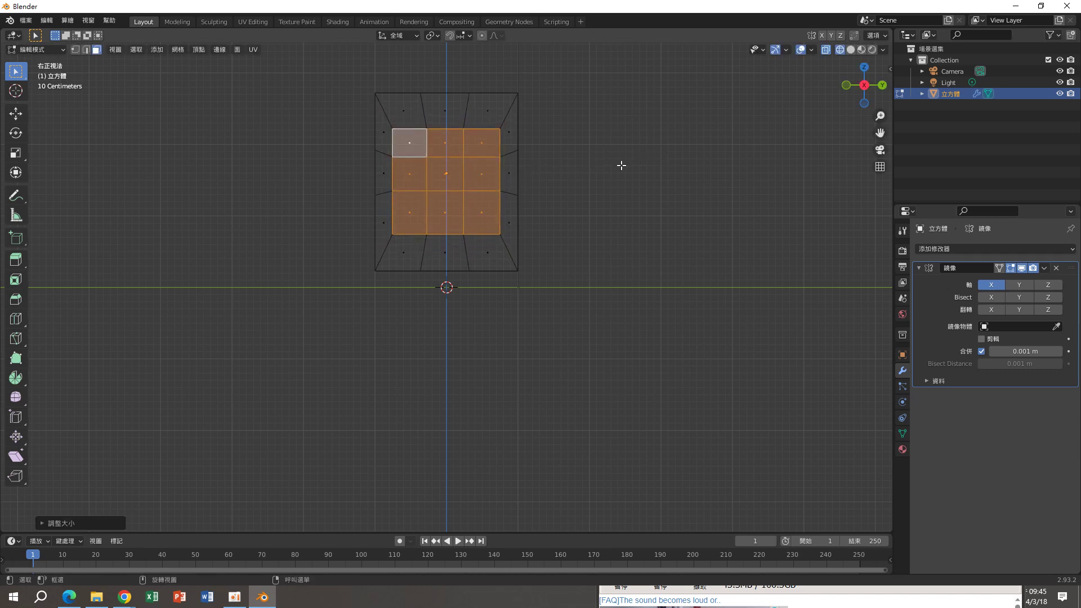
# Step: With vertex selection in right view, move the upper front (negative Y) corner vertices about 0.13 m inward and also down
pyautogui.moveTo(623, 164)
pyautogui.mouseDown(button='middle')
pyautogui.moveTo(834, 186)
pyautogui.moveTo(620, 179)
pyautogui.mouseUp(button='middle')
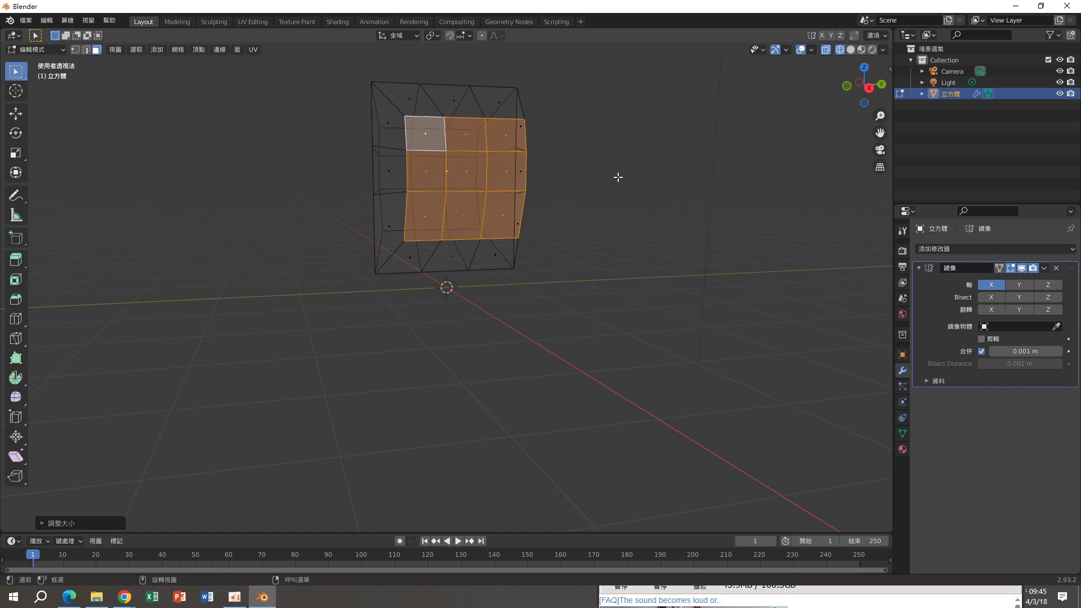
pyautogui.moveTo(618, 177); pyautogui.dragTo(610, 173, button='middle')
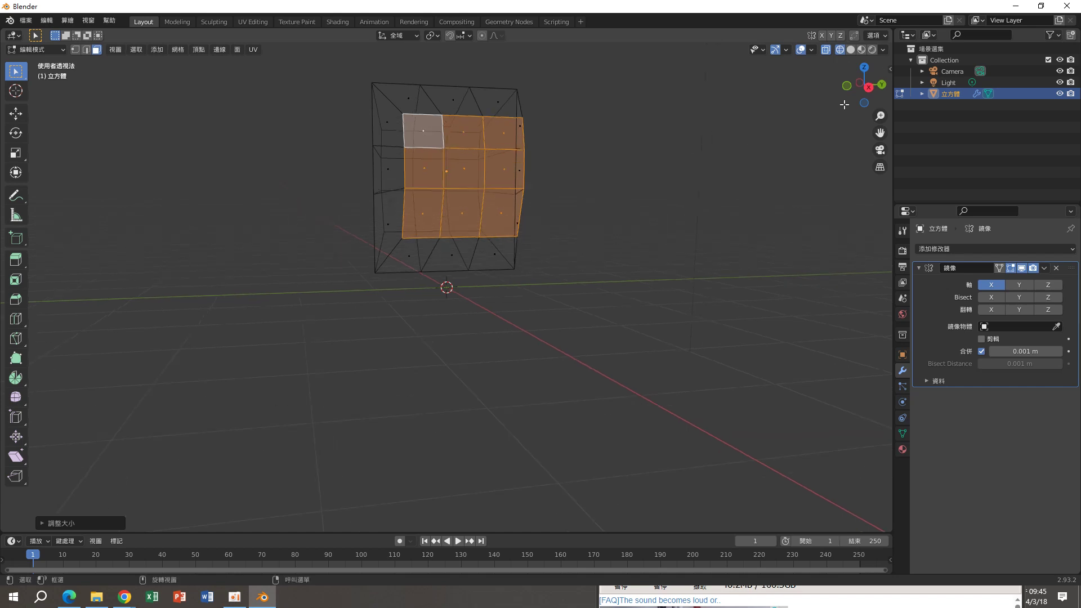
pyautogui.click(868, 90)
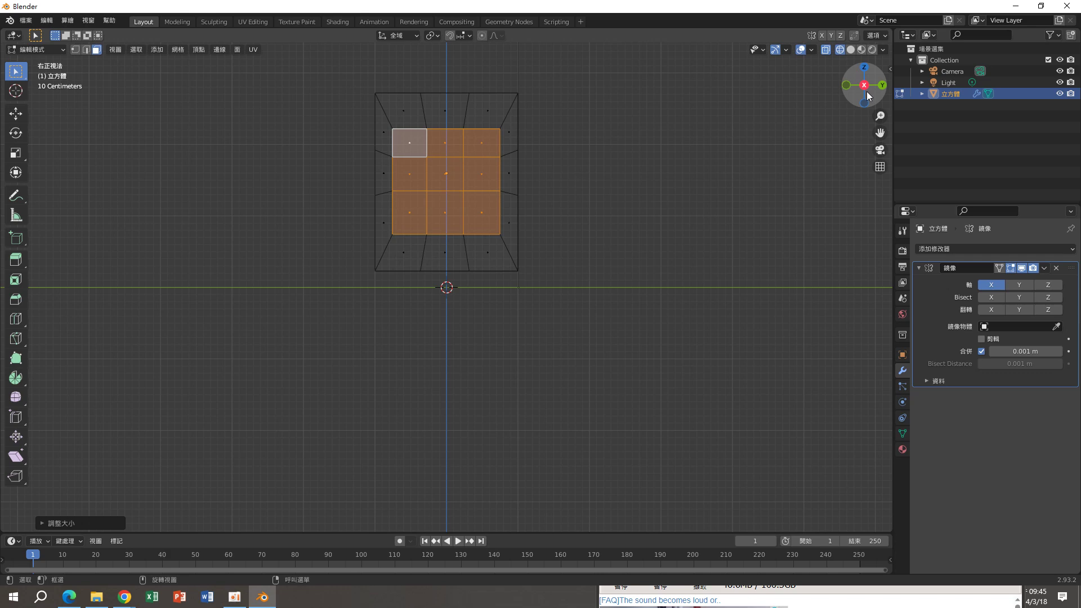
pyautogui.click(75, 50)
pyautogui.click(324, 113)
pyautogui.moveTo(340, 76); pyautogui.dragTo(398, 102)
pyautogui.press('g')
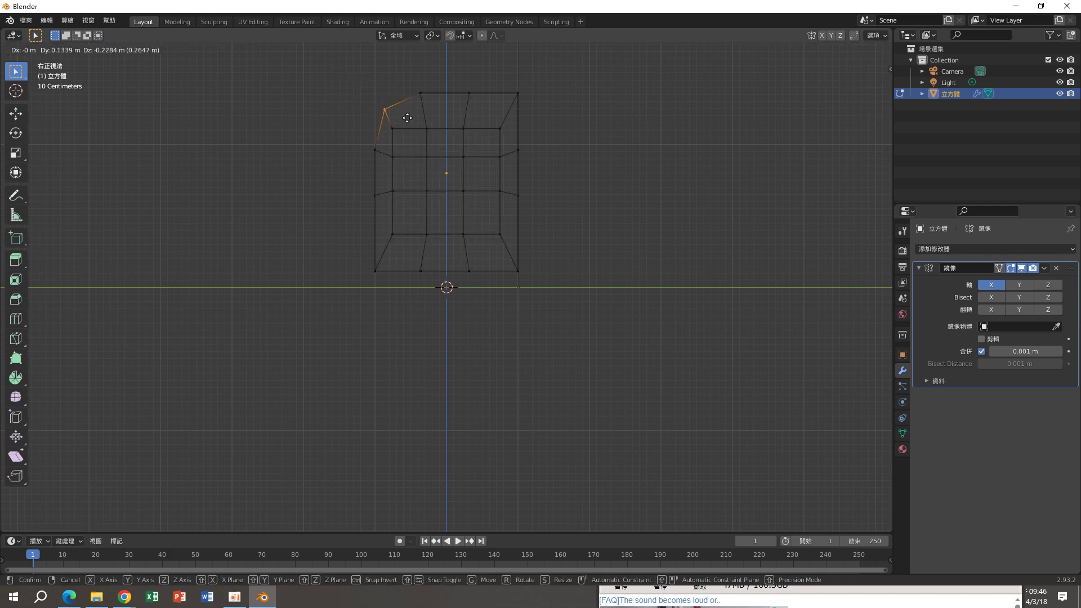
pyautogui.click(407, 121)
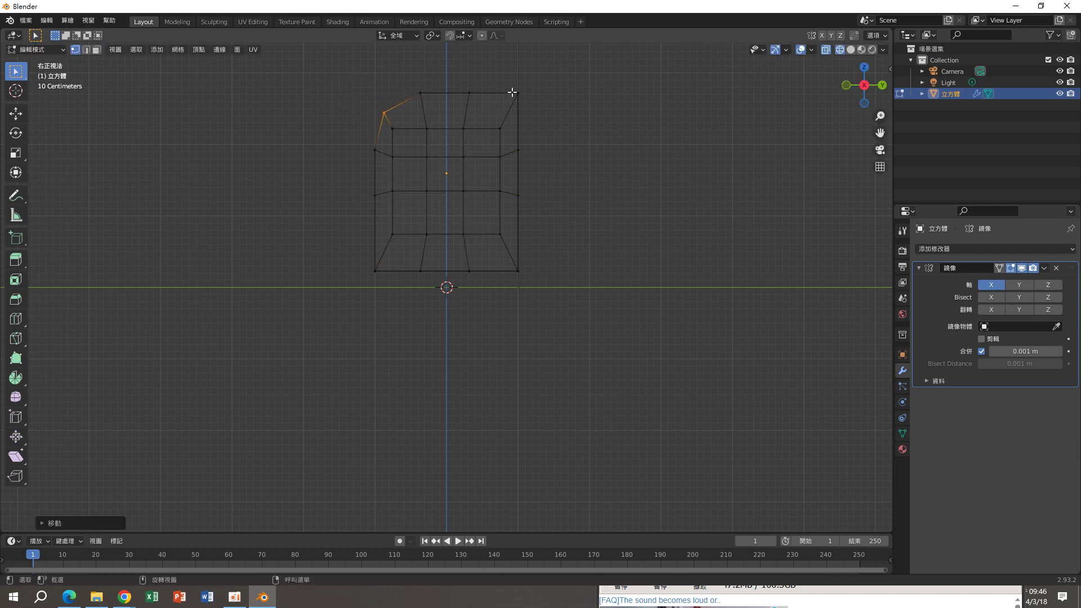
# Step: Move the upper rear (positive Y) corner vertices about 0.09 m inward and 0.22 m down
pyautogui.moveTo(496, 83); pyautogui.dragTo(526, 101)
pyautogui.press('g')
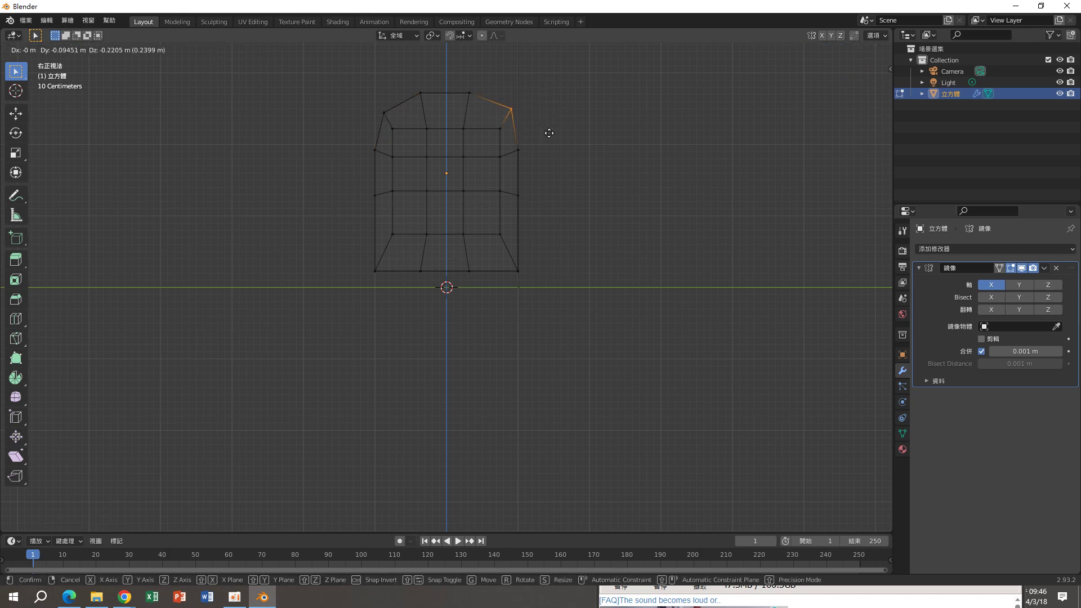
pyautogui.click(550, 133)
# Step: Move the lower rear (positive Y) corner vertices up and slightly inward to round that corner
pyautogui.click(509, 269)
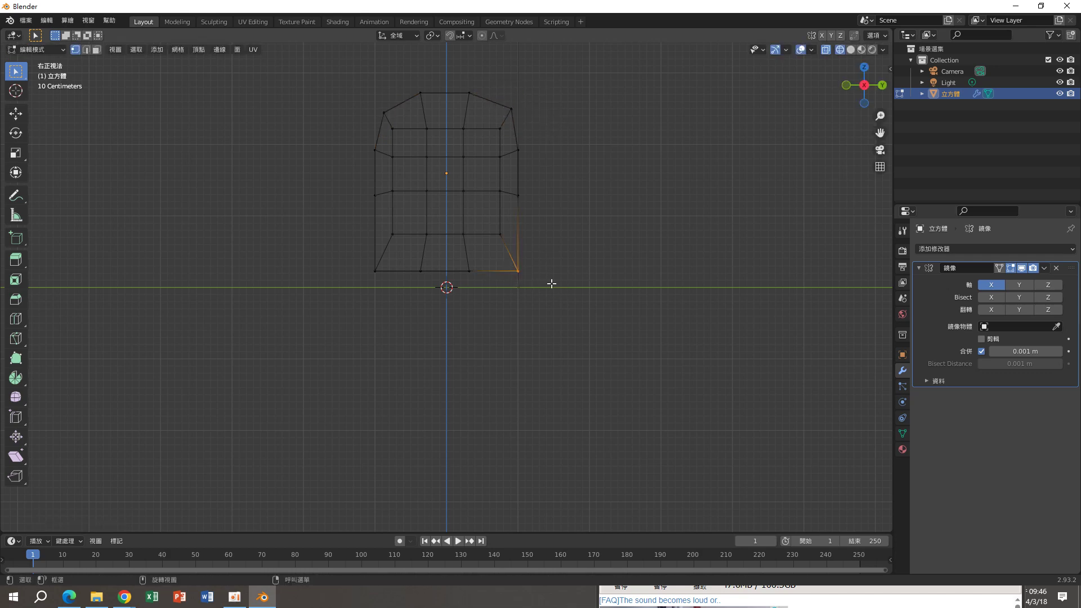
pyautogui.press('g')
pyautogui.click(532, 248)
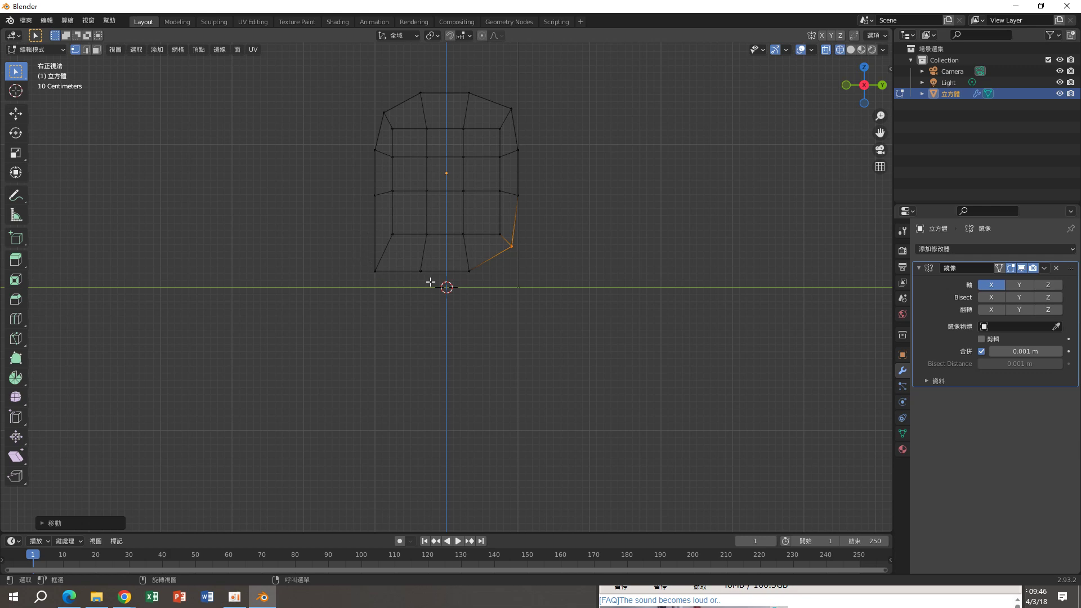
# Step: Raise the two middle columns of bottom edge vertices by about 0.2 m
pyautogui.moveTo(413, 263); pyautogui.dragTo(483, 278)
pyautogui.press('g')
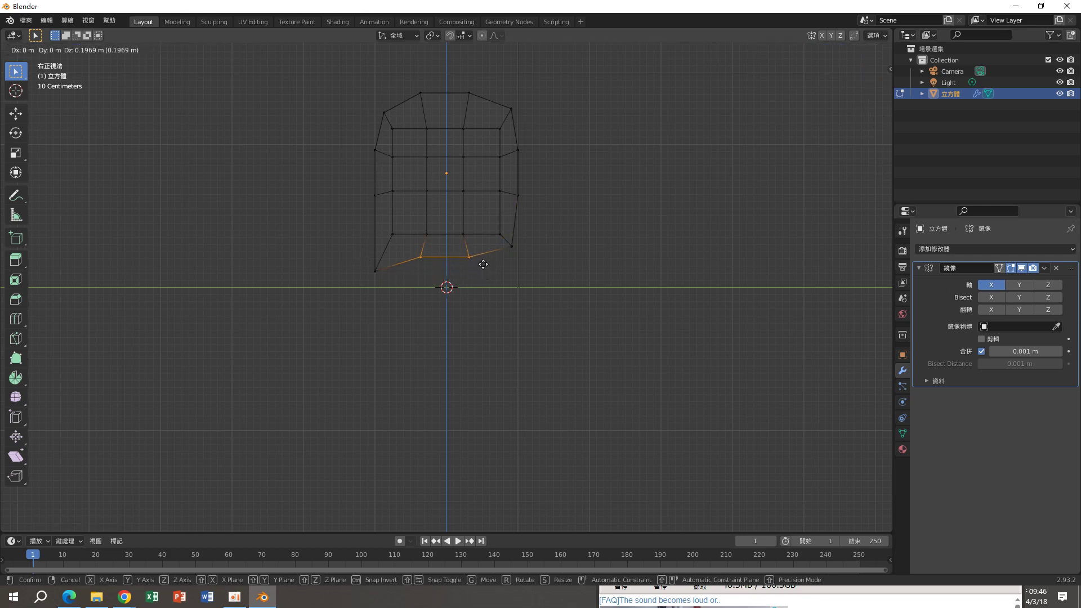
pyautogui.click(484, 264)
# Step: Move the outer and inner vertices of the lower rear corner together slightly up and inward
pyautogui.moveTo(493, 228); pyautogui.dragTo(532, 266)
pyautogui.press('g')
pyautogui.click(526, 238)
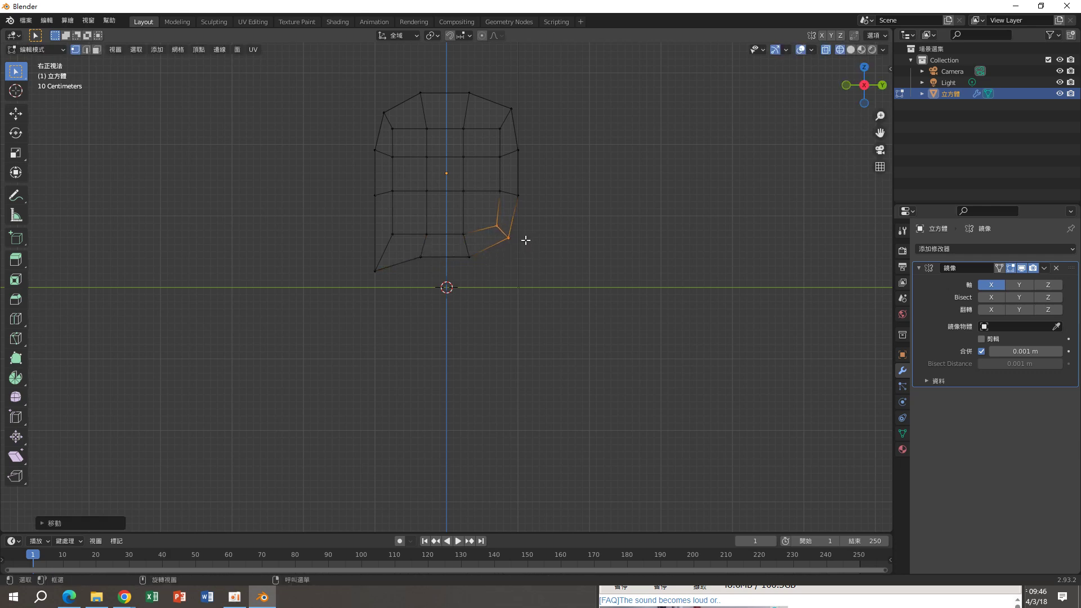
# Step: Pull the front edge vertices on the lower horizontal cut outward by about 0.25 m toward negative Y
pyautogui.click(375, 196)
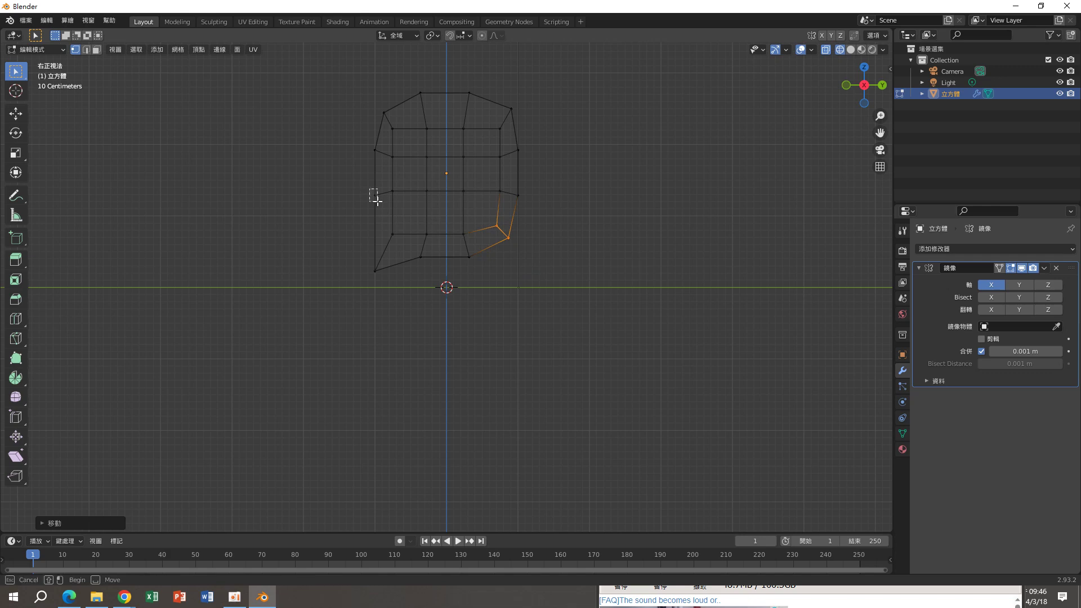
pyautogui.press('g')
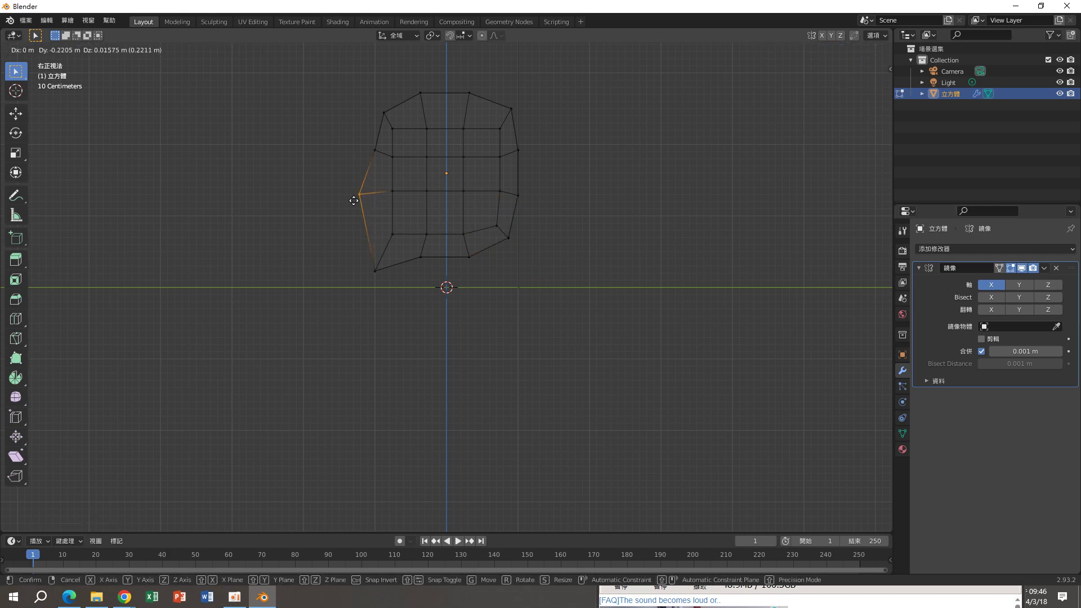
pyautogui.click(351, 202)
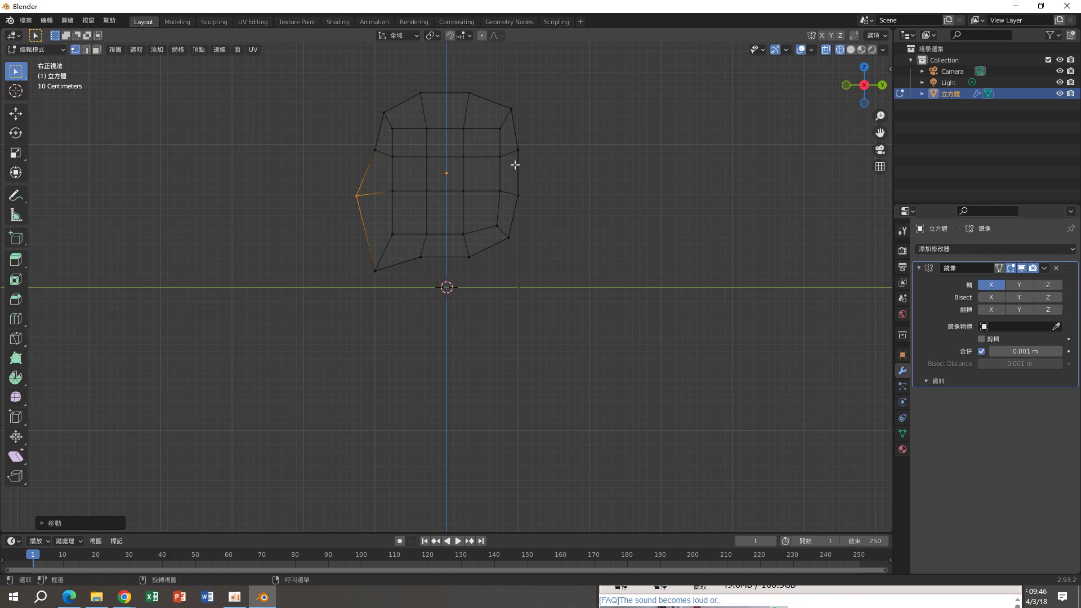
# Step: Move the upper rear (positive Y) corner vertices up by about 0.09 m and slightly inward
pyautogui.moveTo(490, 94); pyautogui.dragTo(517, 138)
pyautogui.press('g')
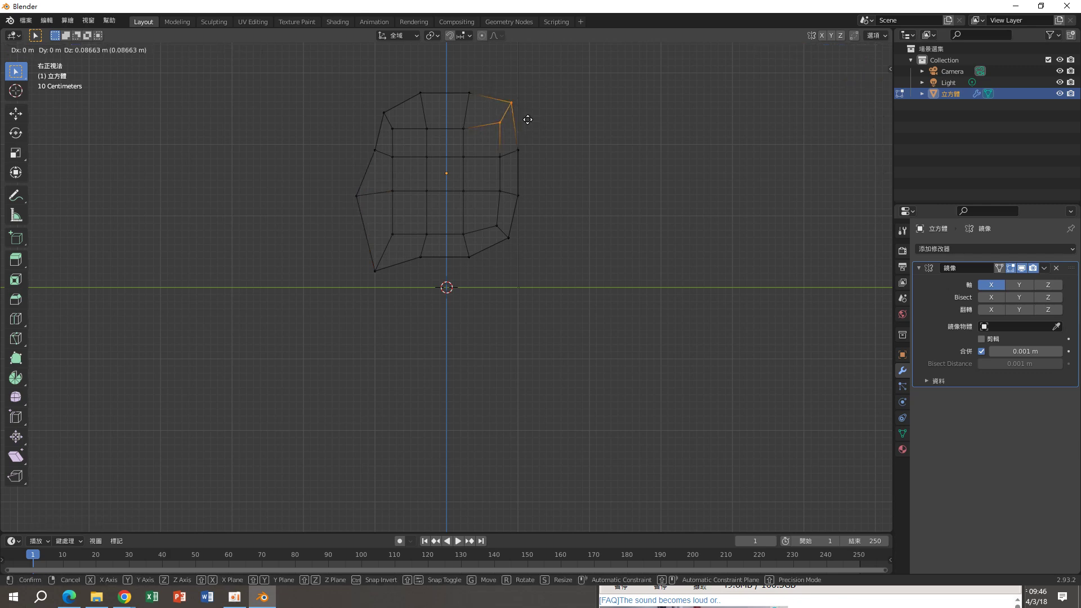
pyautogui.click(511, 119)
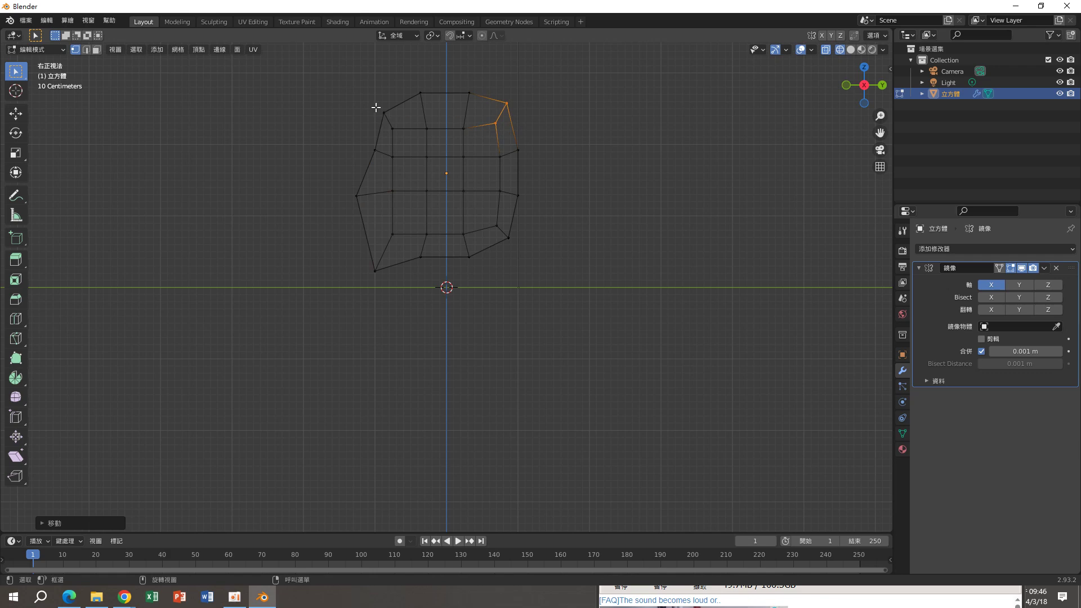
# Step: Move the upper front (negative Y) corner vertices slightly inward and down to round that corner
pyautogui.moveTo(377, 107); pyautogui.dragTo(403, 132)
pyautogui.press('g')
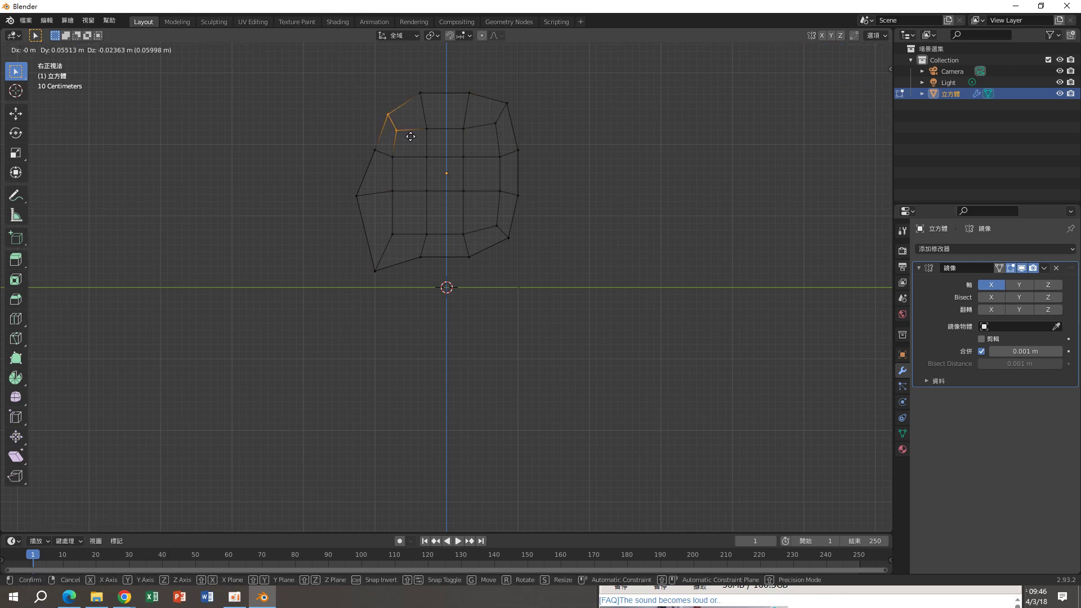
pyautogui.click(407, 138)
pyautogui.moveTo(399, 148); pyautogui.dragTo(454, 185, button='middle')
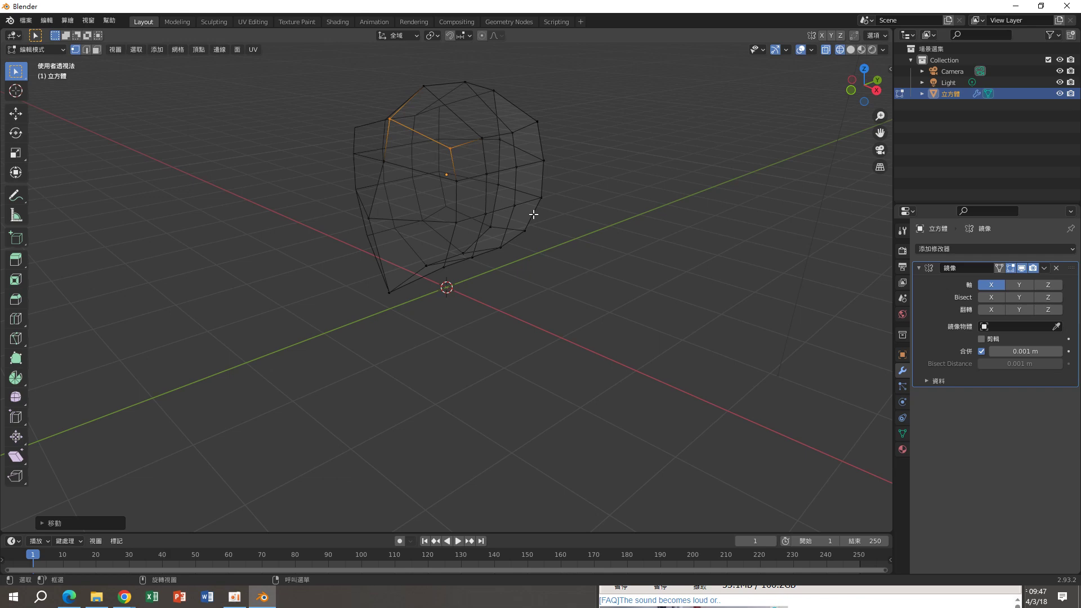
pyautogui.moveTo(533, 215); pyautogui.dragTo(471, 197, button='middle')
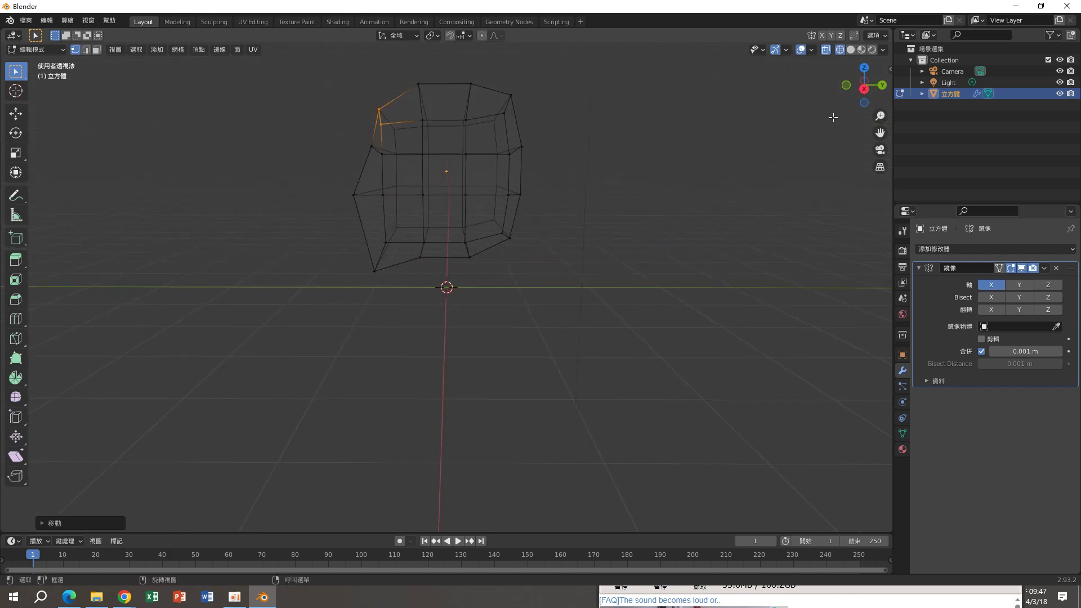
pyautogui.click(864, 89)
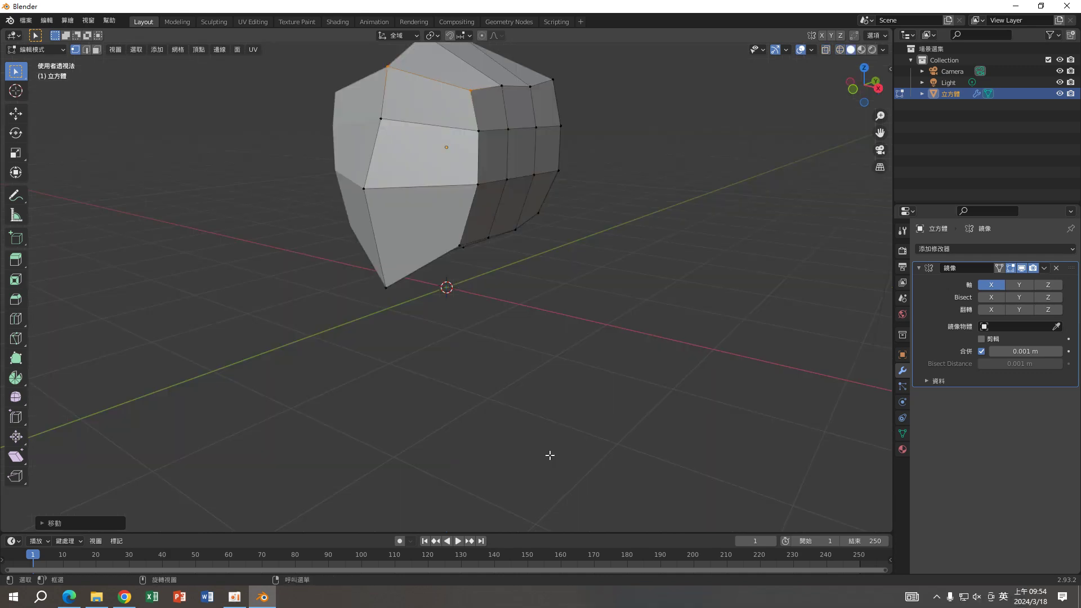
# Step: Move the two middle vertices on the outer front edge inward toward the centre along X in front view
pyautogui.keyDown('shift'); pyautogui.click(478, 130); pyautogui.keyUp('shift')
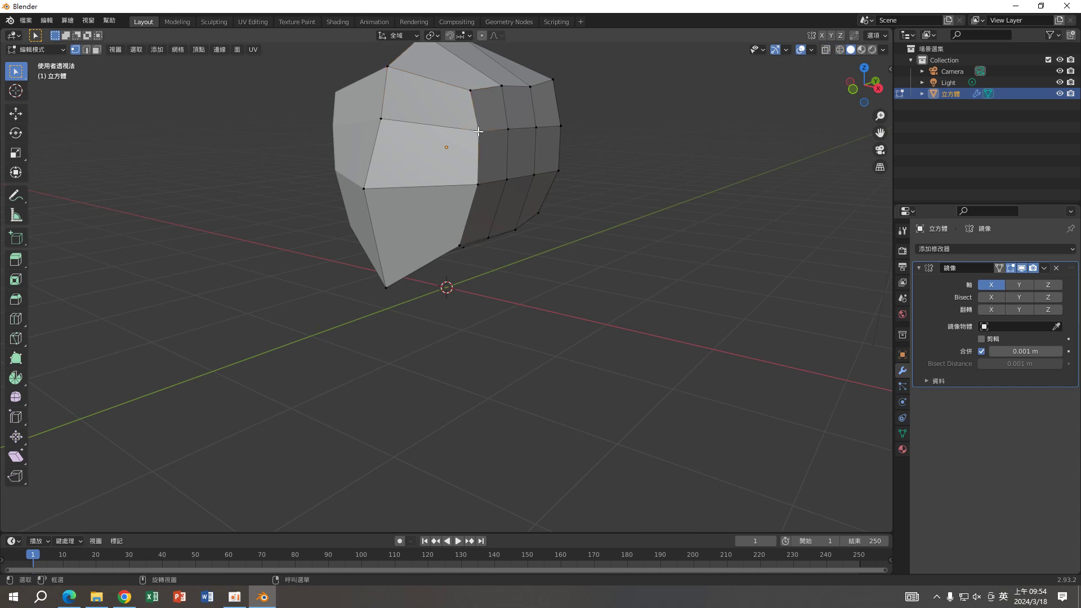
pyautogui.moveTo(478, 187); pyautogui.dragTo(554, 193, button='middle')
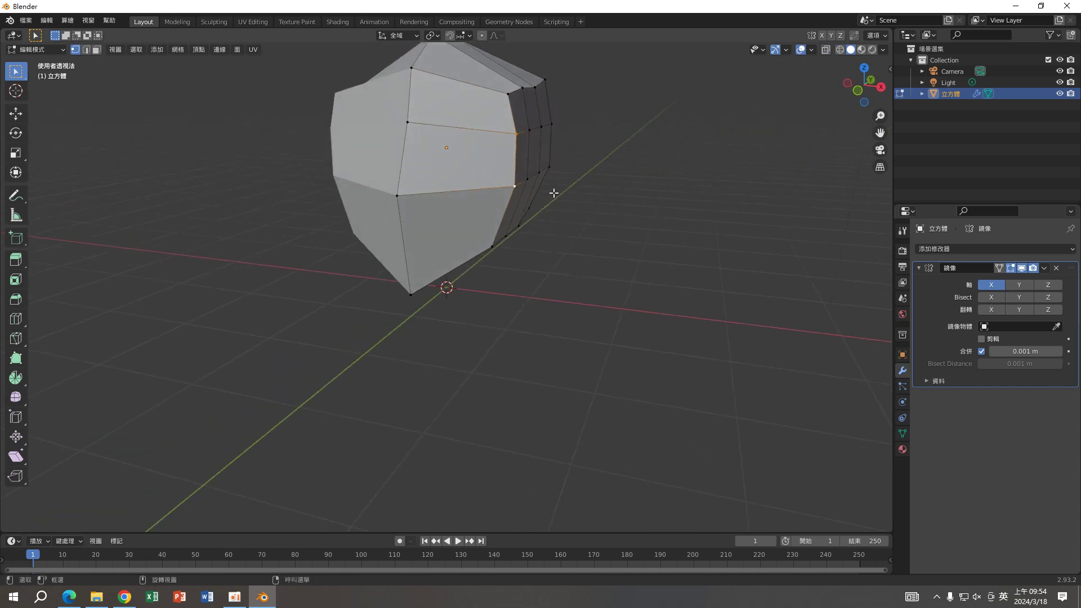
pyautogui.click(858, 90)
pyautogui.press('g')
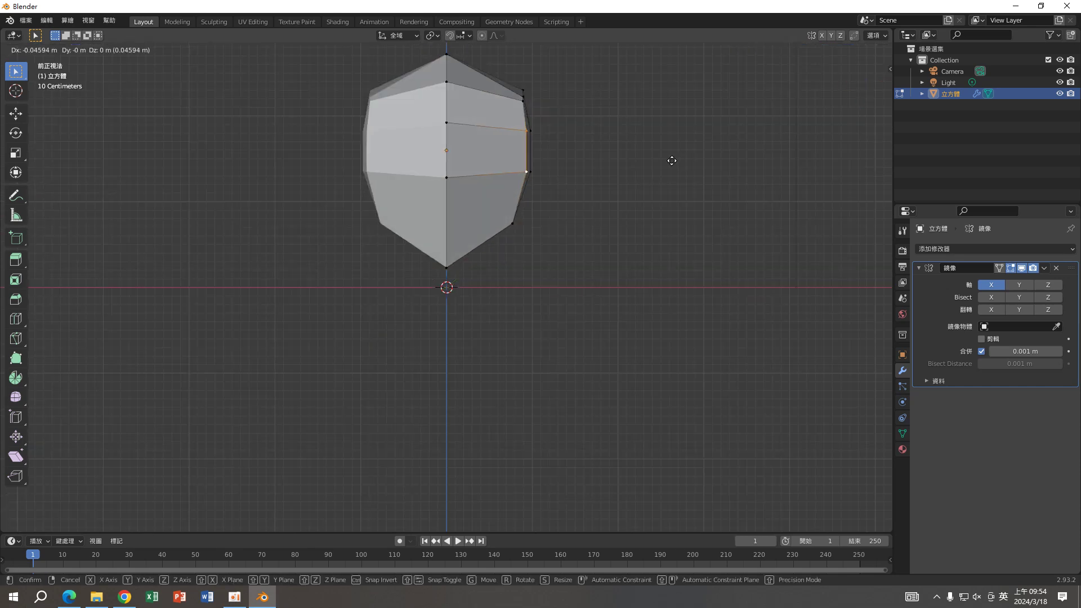
pyautogui.click(665, 160)
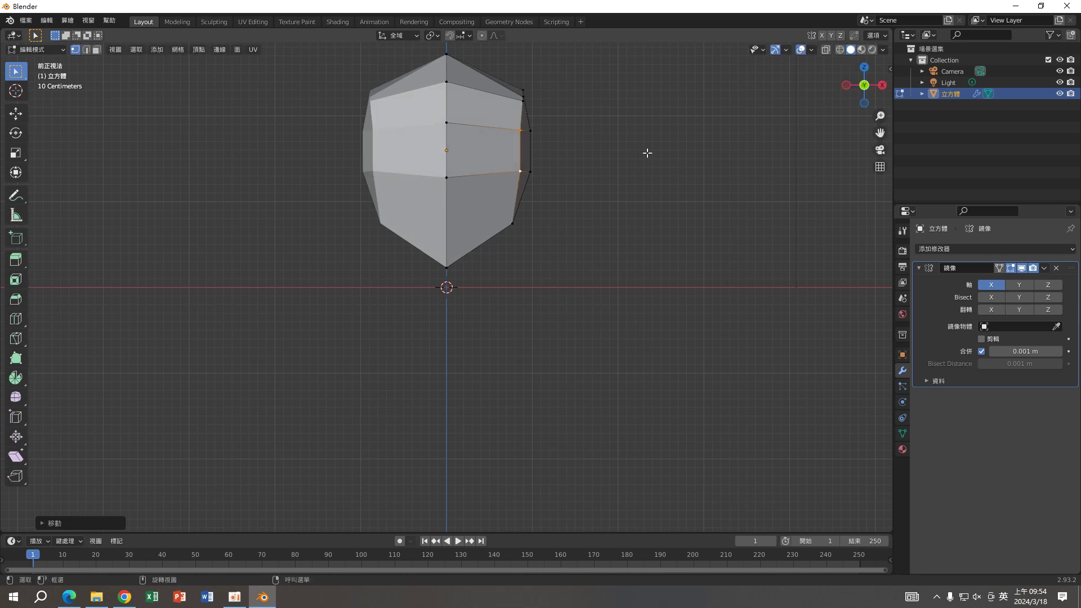
# Step: Move the upper front corner vertex inward by about 0.05 m and lower the front vertex of the top centre line slightly
pyautogui.click(521, 101)
pyautogui.press('g')
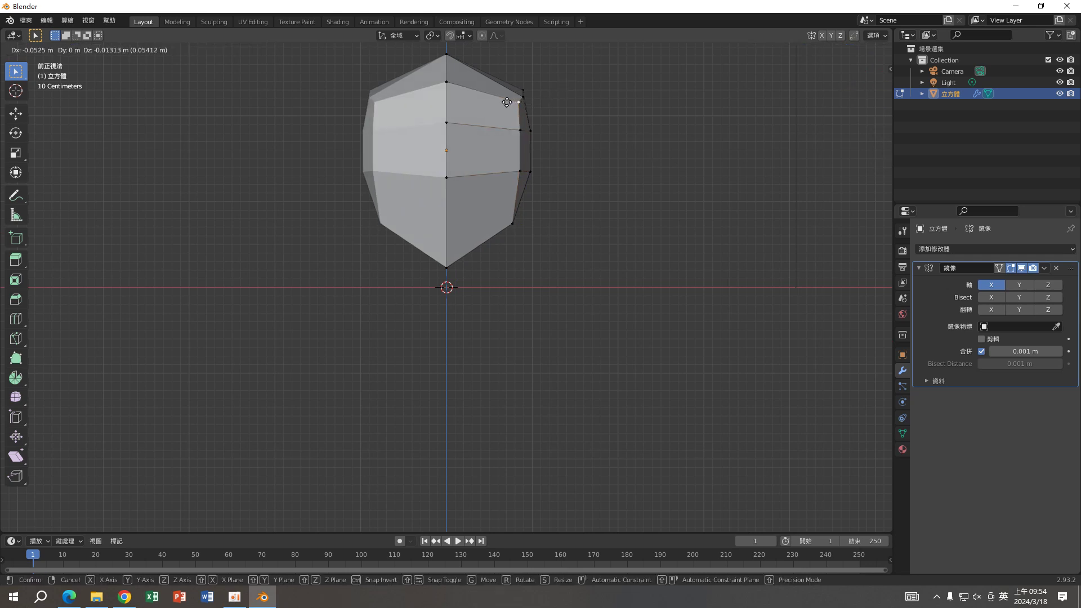
pyautogui.click(506, 102)
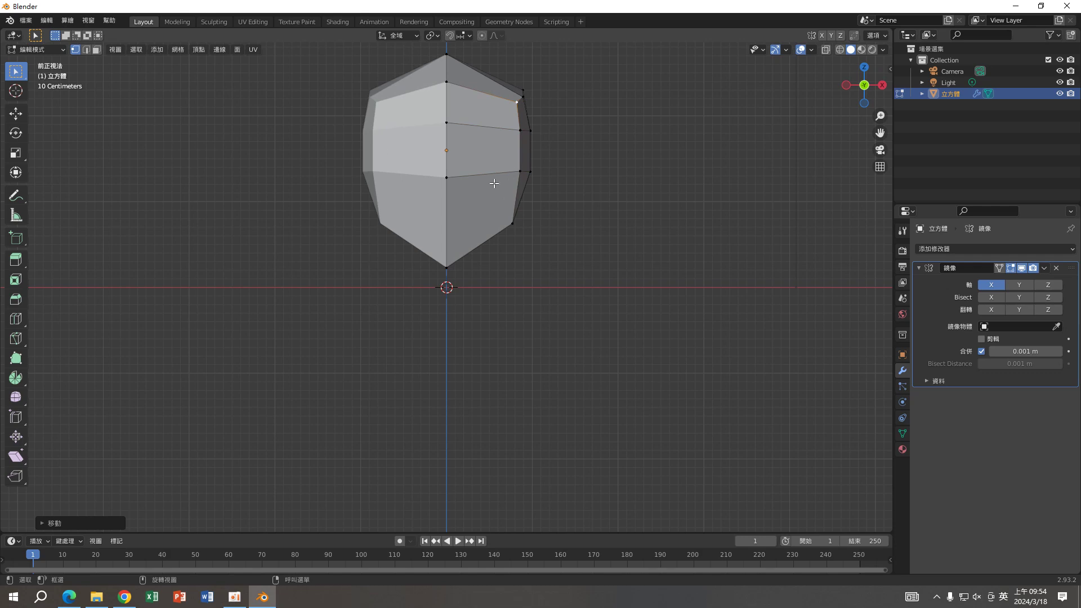
pyautogui.click(446, 55)
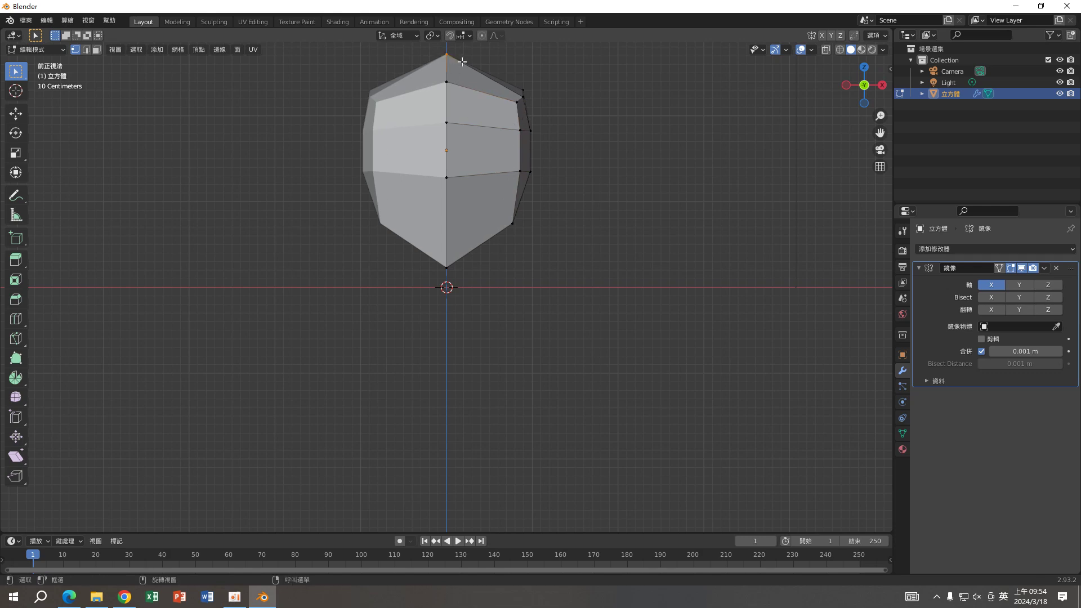
pyautogui.press('g')
pyautogui.click(461, 70)
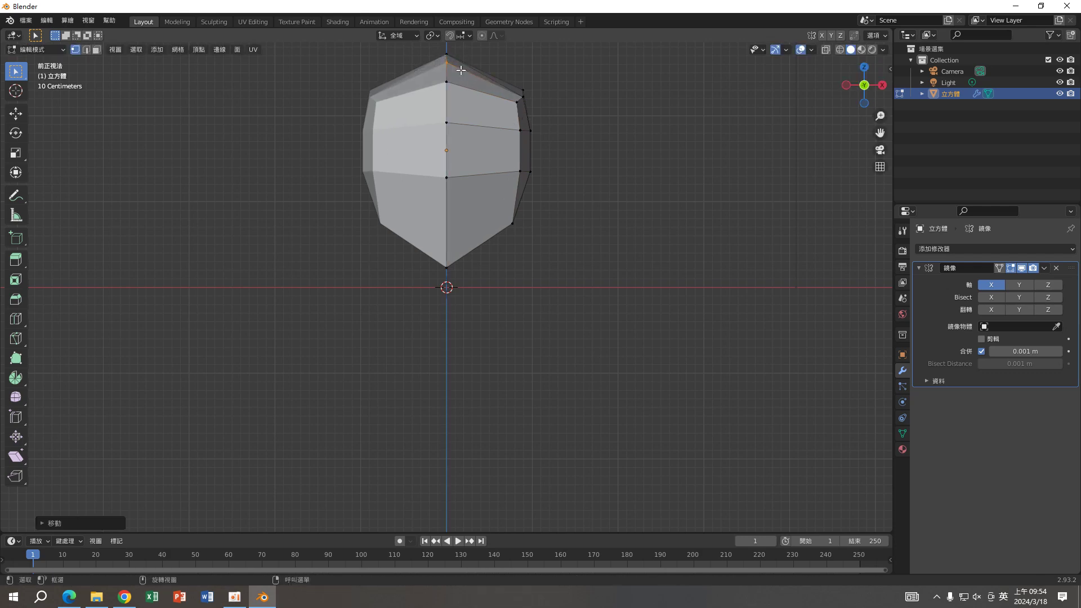
# Step: Move the upper front corner vertex a further 0.12 m or so inward in front view
pyautogui.moveTo(462, 71); pyautogui.dragTo(462, 130, button='middle')
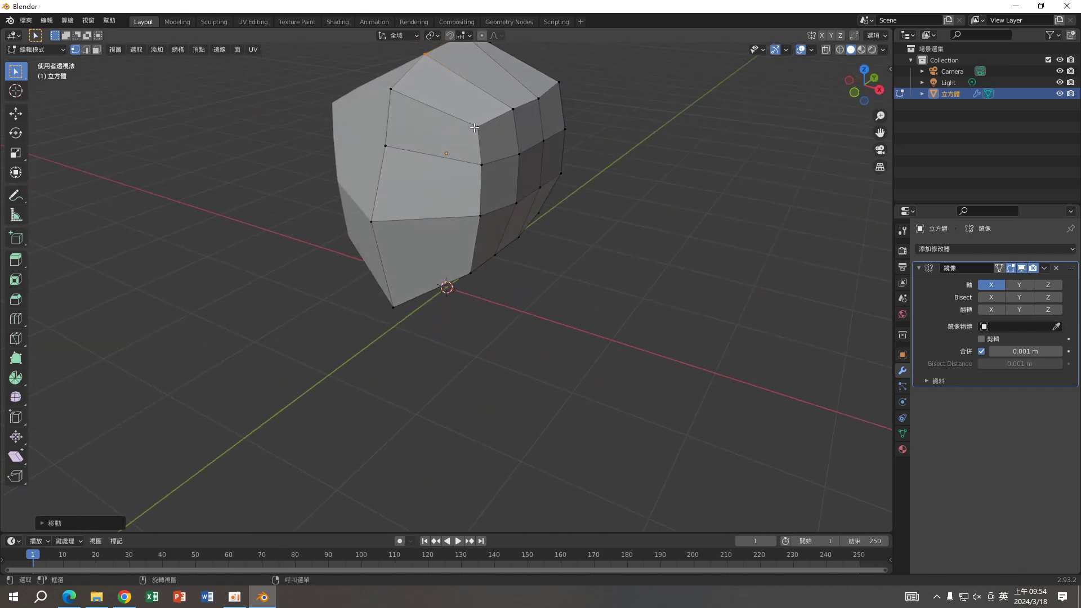
pyautogui.click(476, 127)
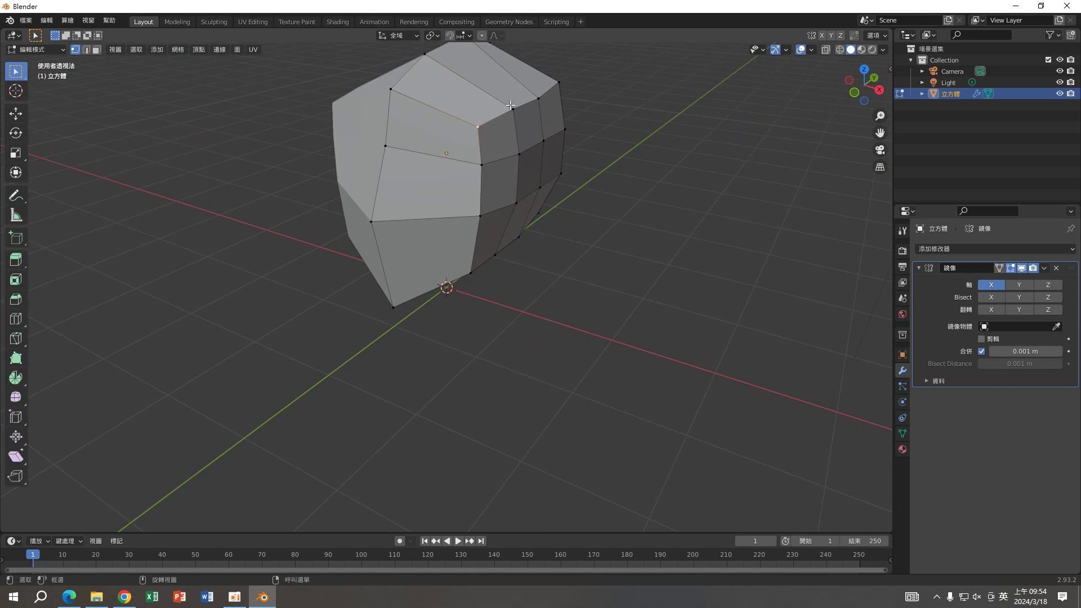
pyautogui.click(856, 93)
pyautogui.press('g')
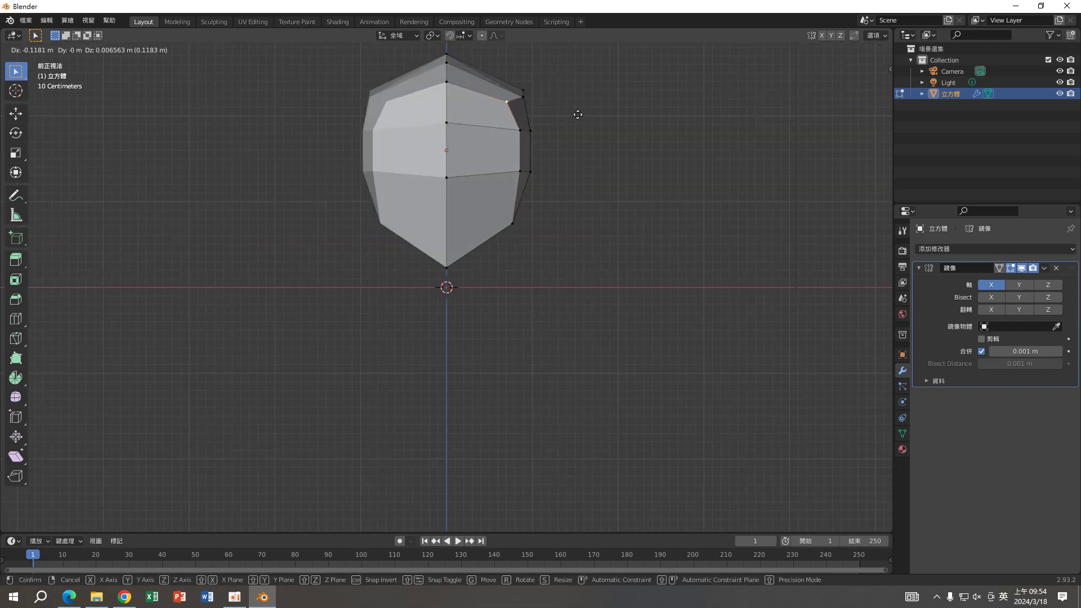
pyautogui.click(578, 115)
# Step: Move the upper rear corner vertex inward by about 0.2 m
pyautogui.moveTo(578, 114); pyautogui.dragTo(435, 101, button='middle')
pyautogui.press('g')
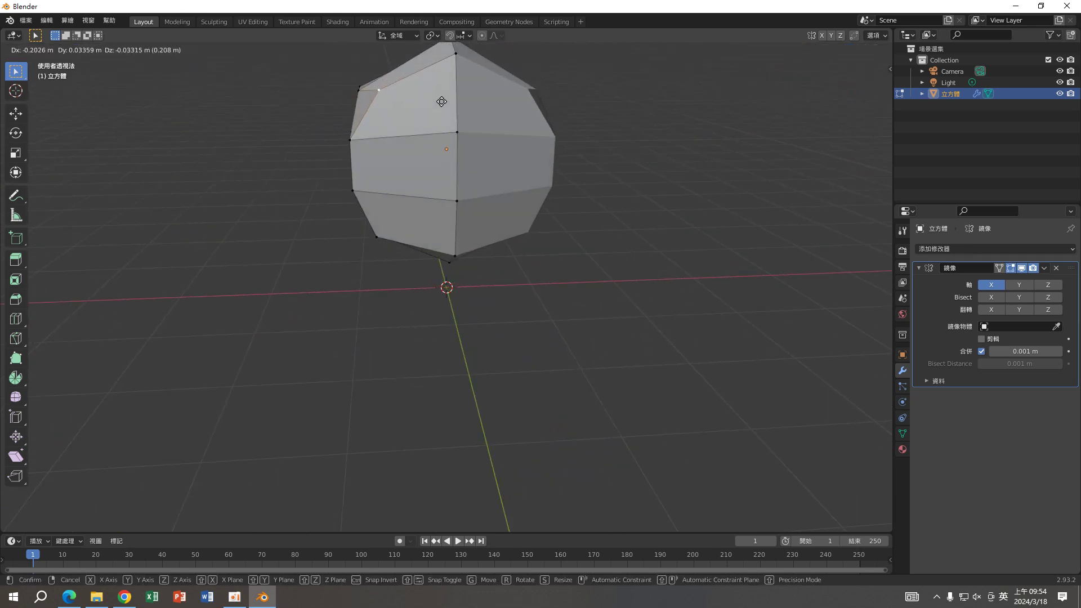
pyautogui.click(442, 99)
# Step: Move the vertical edge at the middle rear corner inward along X by about 0.2 m in edge select mode
pyautogui.moveTo(370, 151); pyautogui.dragTo(411, 152, button='middle')
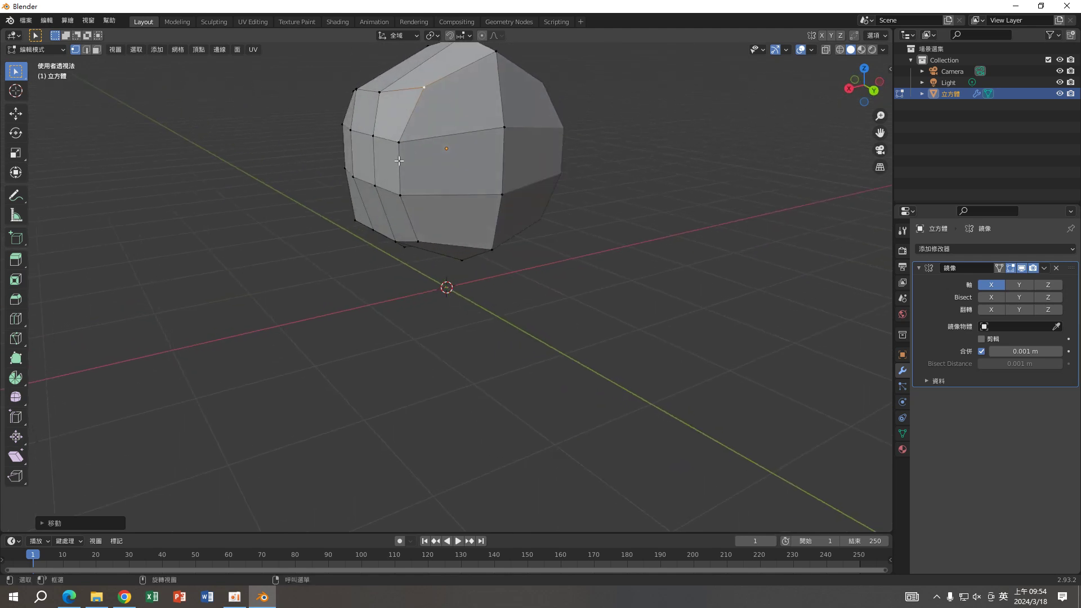
pyautogui.click(86, 49)
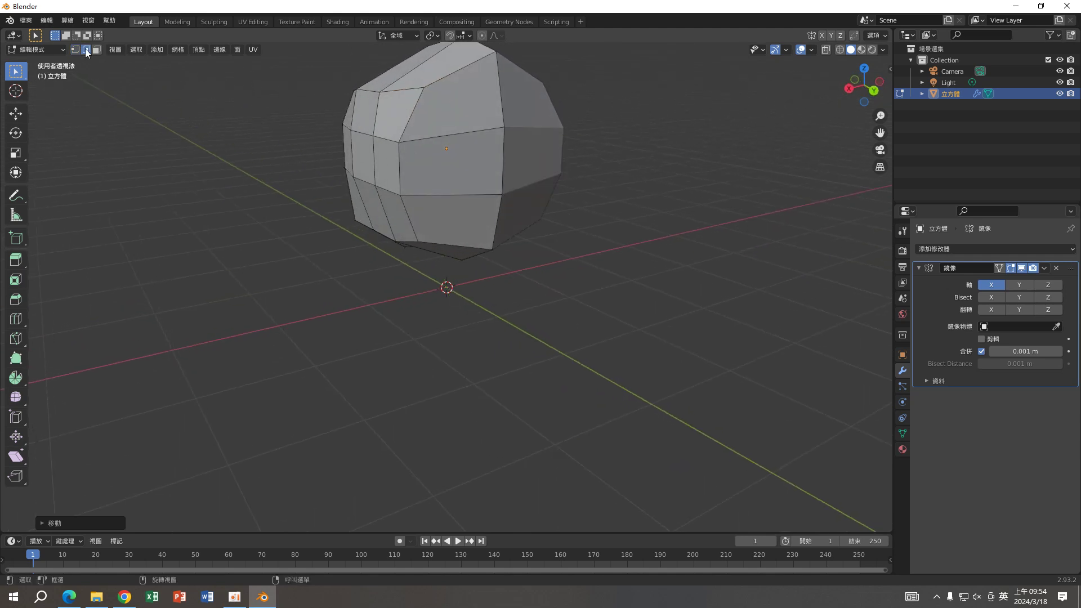
pyautogui.click(398, 167)
pyautogui.moveTo(399, 168); pyautogui.dragTo(401, 157, button='middle')
pyautogui.press('g')
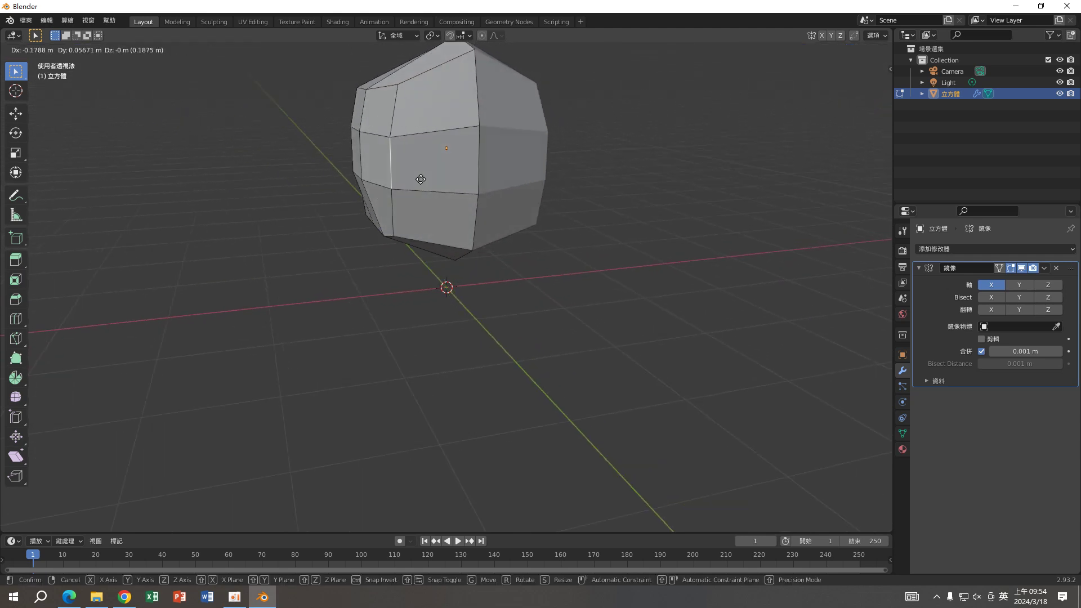
pyautogui.press('x')
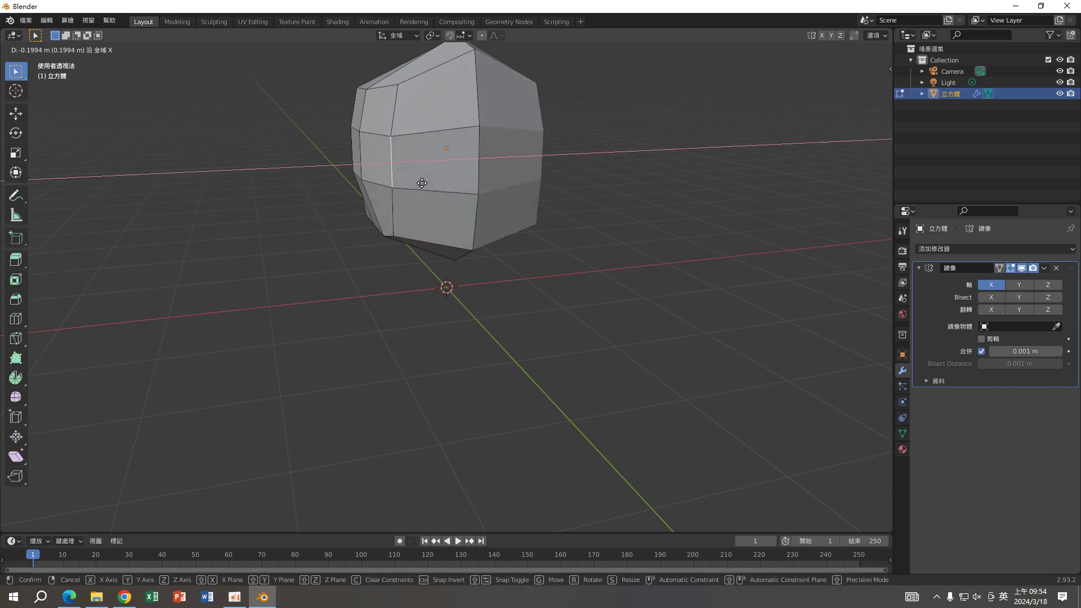
pyautogui.click(422, 183)
# Step: Move the lower rear corner vertex slightly inward in vertex select mode
pyautogui.moveTo(423, 183)
pyautogui.mouseDown(button='middle')
pyautogui.moveTo(535, 183)
pyautogui.moveTo(579, 169)
pyautogui.moveTo(543, 152)
pyautogui.moveTo(413, 197)
pyautogui.mouseUp(button='middle')
pyautogui.click(75, 50)
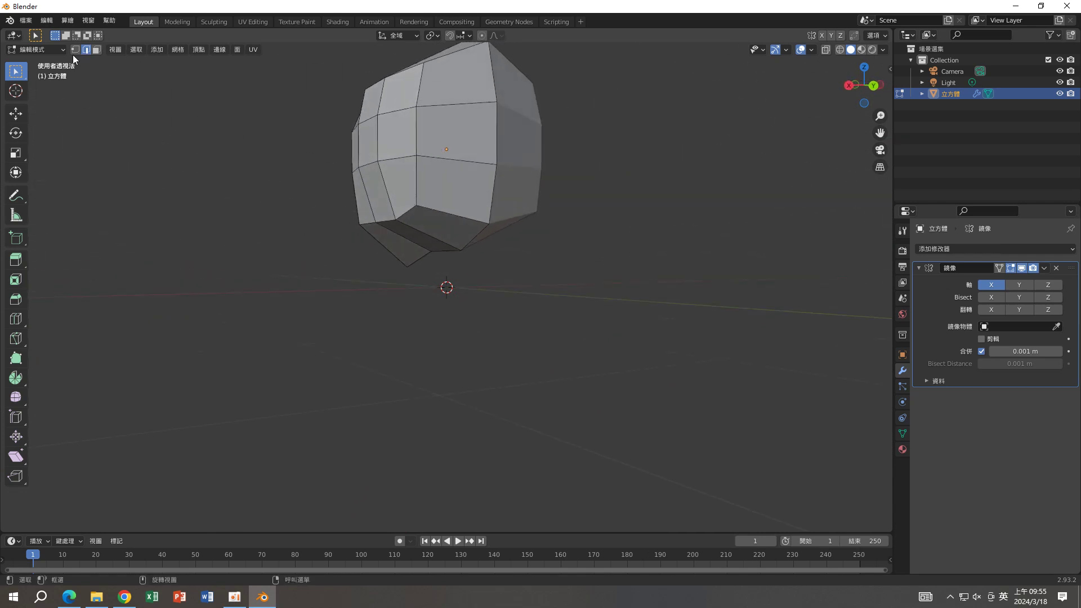
pyautogui.moveTo(417, 208); pyautogui.dragTo(499, 268, button='middle')
pyautogui.click(428, 217)
pyautogui.press('g')
pyautogui.click(431, 217)
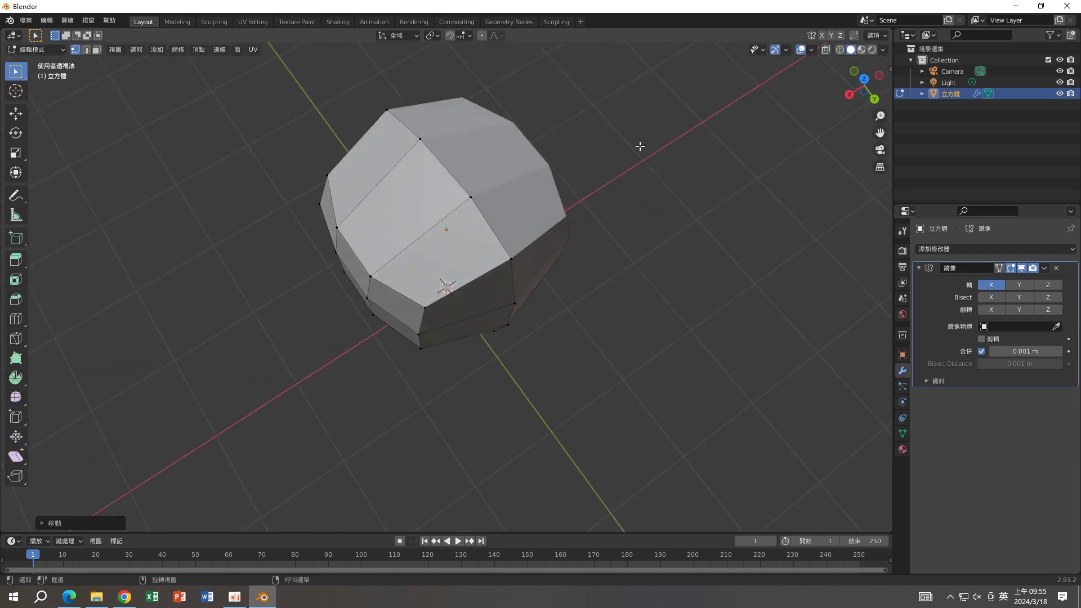
# Step: In top view, move the upper rear corner vertex about 0.12 m diagonally inward and the upper front corner vertex about 0.08 m inward
pyautogui.click(864, 79)
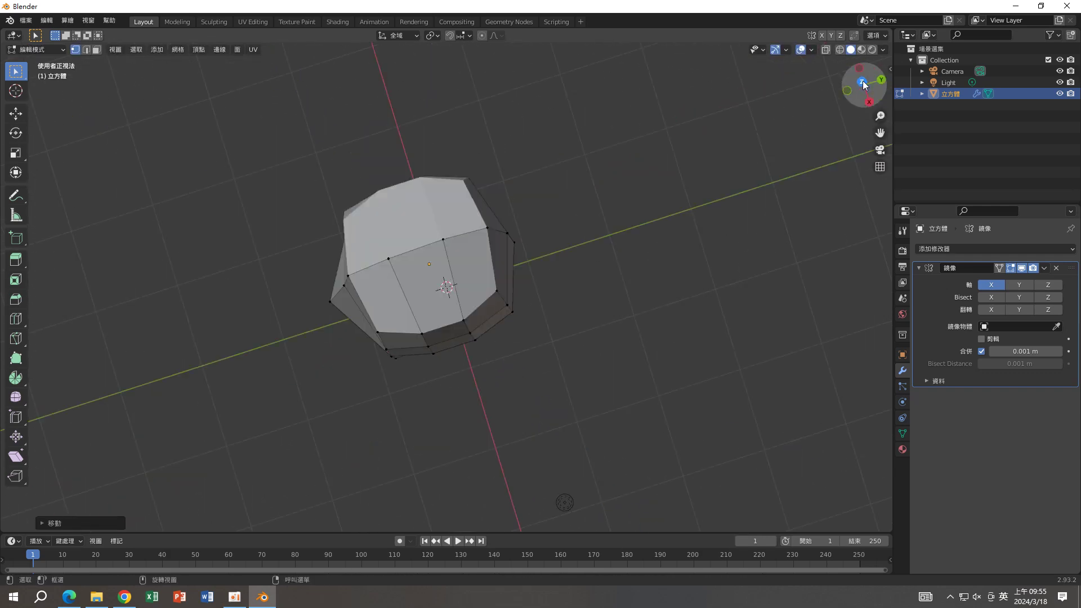
pyautogui.scroll(1, 508, 257)
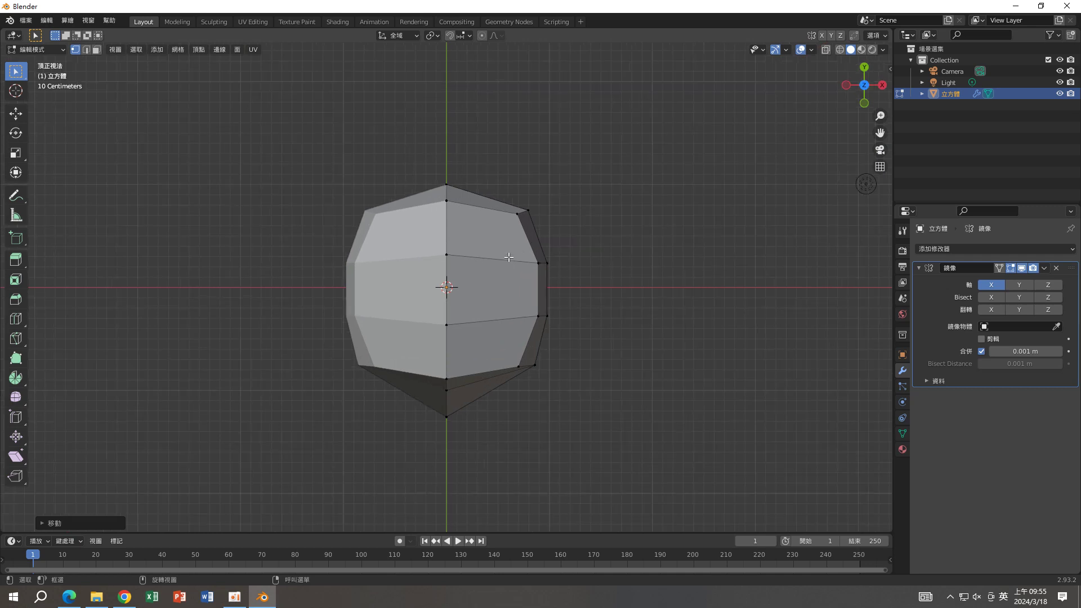
pyautogui.click(517, 216)
pyautogui.press('g')
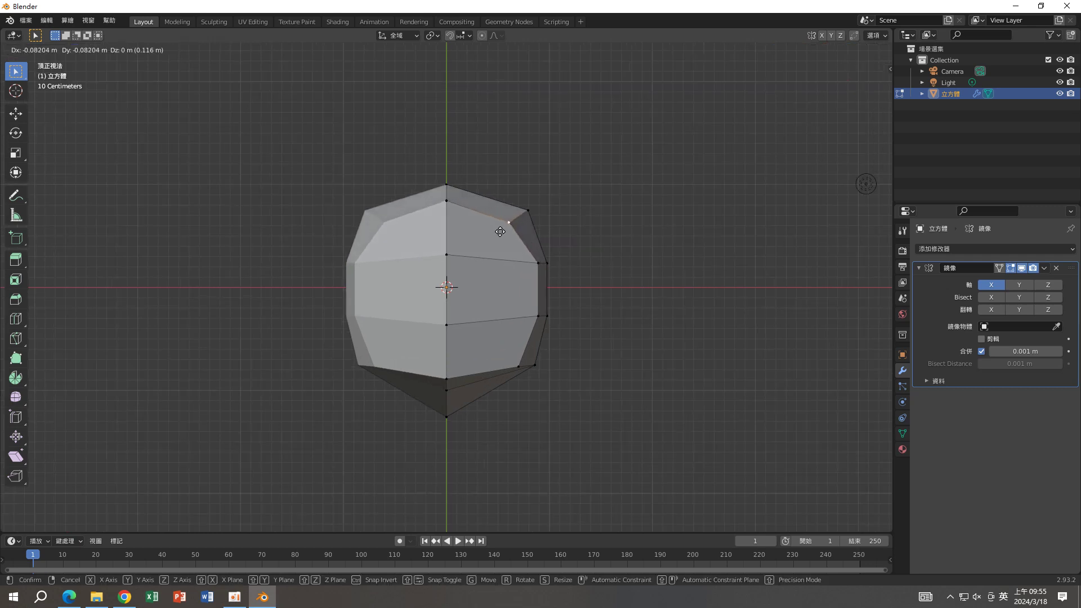
pyautogui.click(500, 231)
pyautogui.press('g')
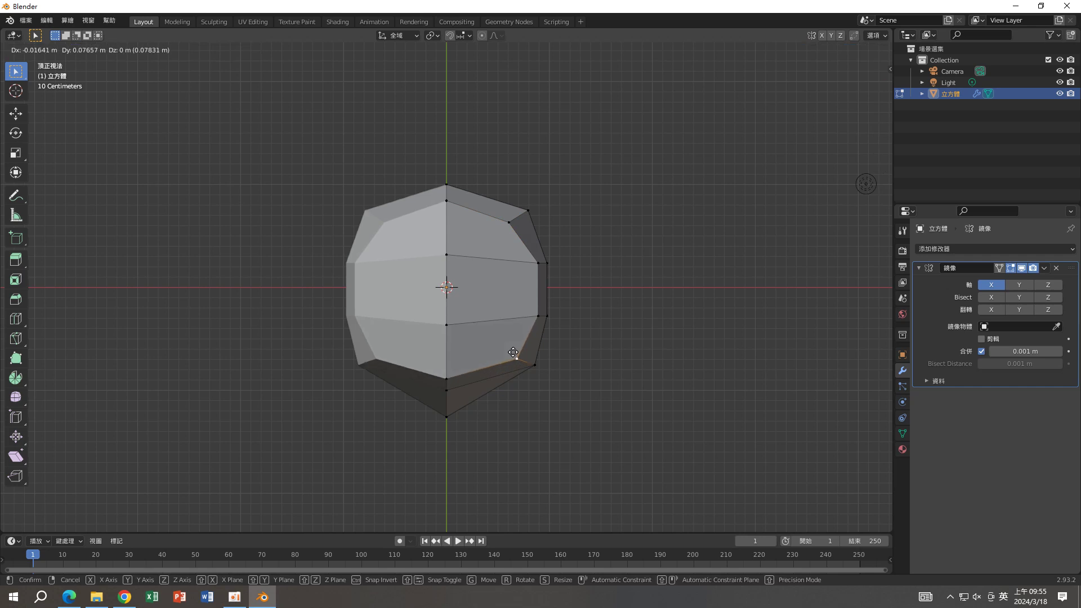
pyautogui.click(513, 352)
# Step: Select the middle face on the underside of the head in face select mode
pyautogui.moveTo(512, 352); pyautogui.dragTo(473, 238, button='middle')
pyautogui.scroll(-5, 444, 252)
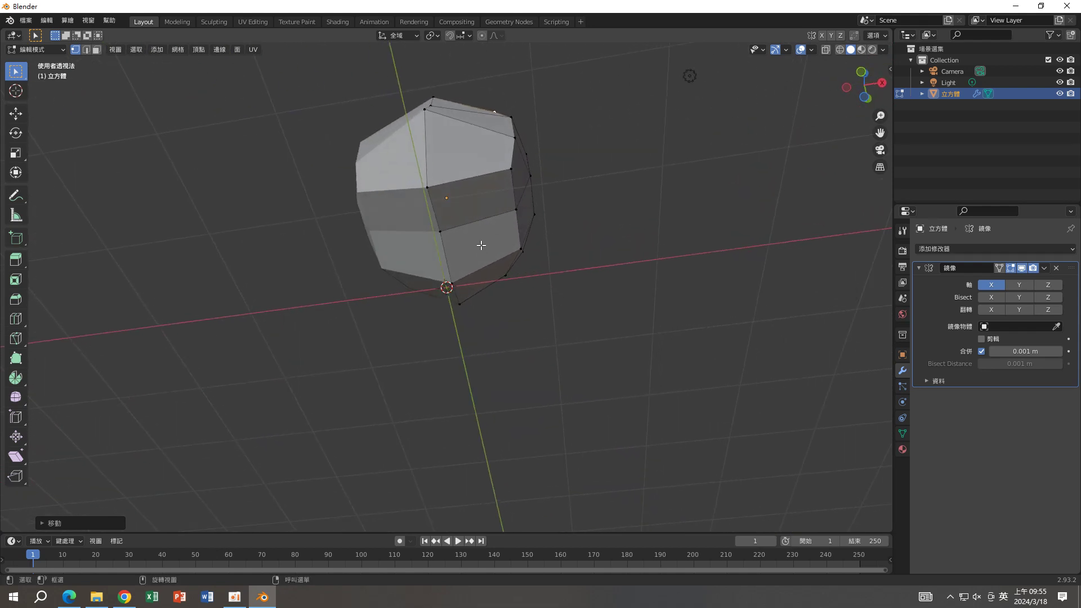
pyautogui.moveTo(481, 245); pyautogui.dragTo(462, 265, button='middle')
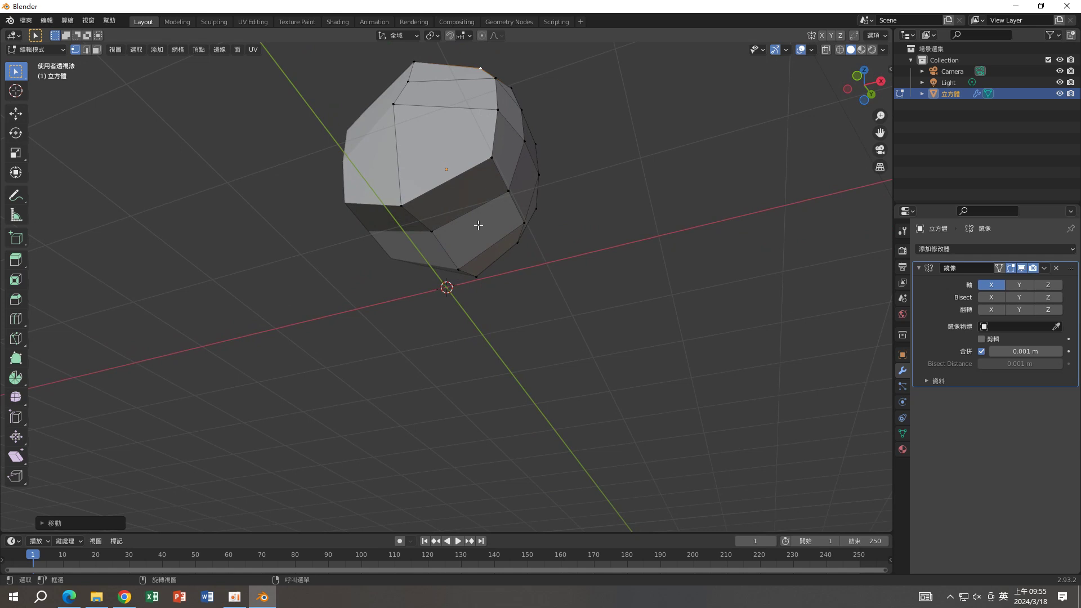
pyautogui.click(99, 51)
pyautogui.click(473, 235)
pyautogui.moveTo(485, 241); pyautogui.dragTo(533, 280, button='middle')
# Step: Try to extrude the middle underside face along its normal by about 1.1 m in front view
pyautogui.click(865, 86)
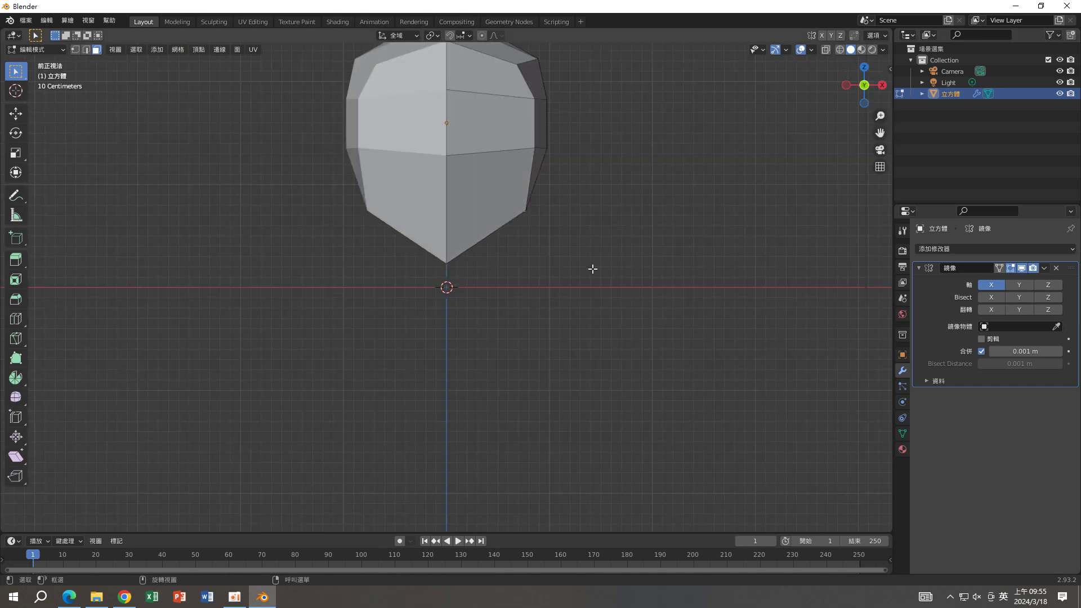
pyautogui.press('e')
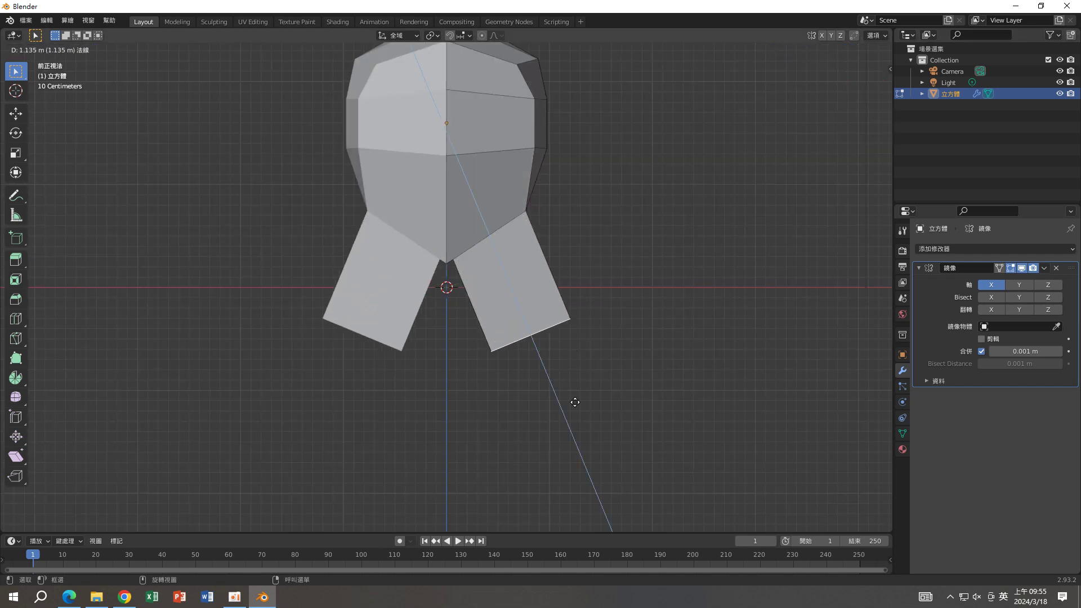
pyautogui.rightClick(575, 402)
pyautogui.moveTo(515, 283); pyautogui.dragTo(512, 249, button='middle')
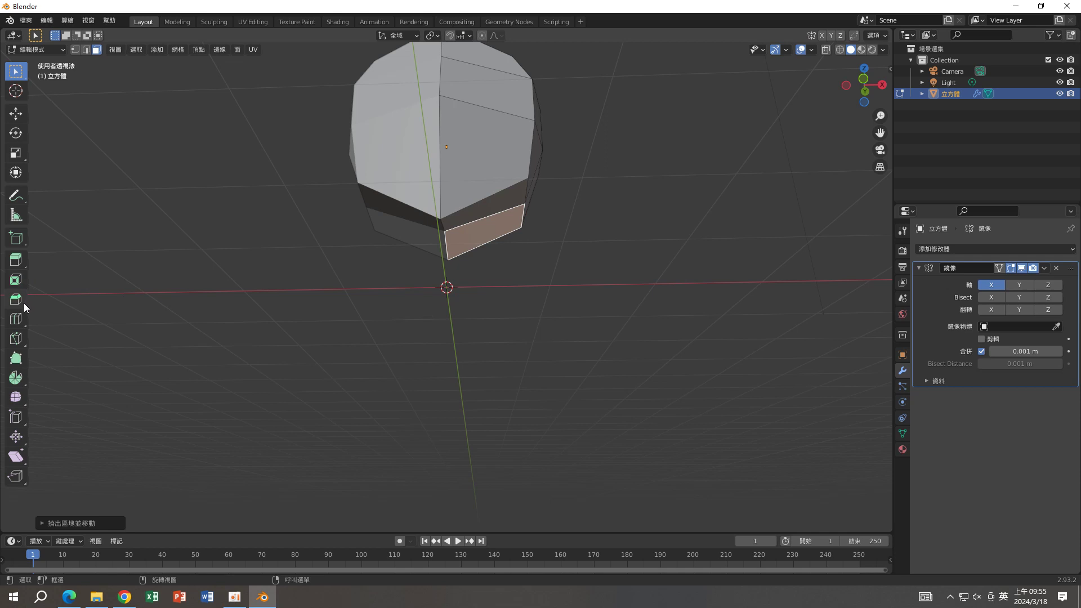
pyautogui.click(19, 265)
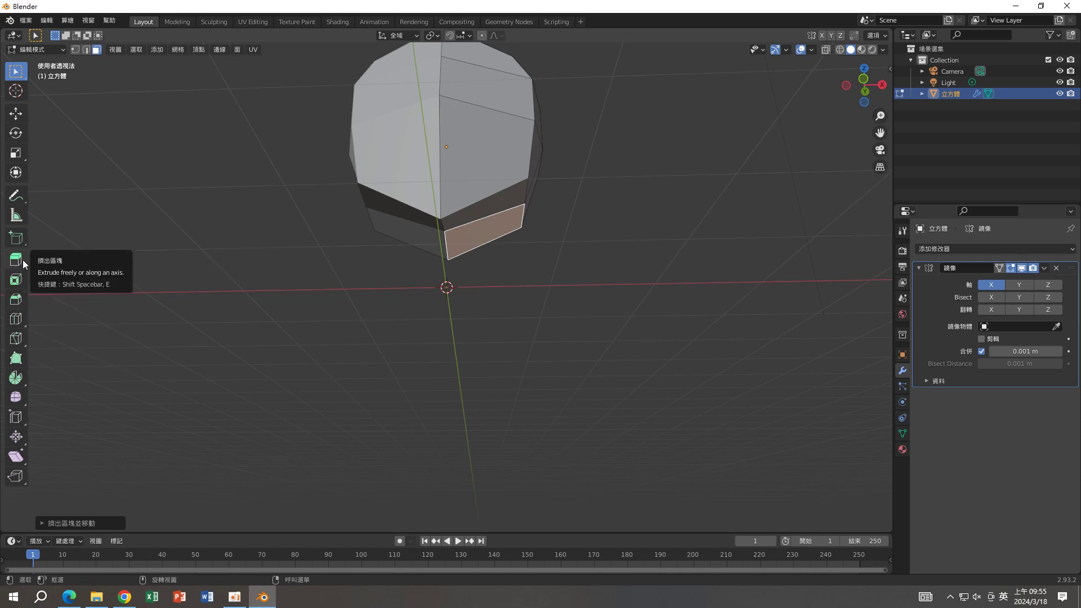
pyautogui.moveTo(193, 241); pyautogui.dragTo(483, 231, button='middle')
pyautogui.scroll(-6, 251, 309)
pyautogui.scroll(4, 439, 169)
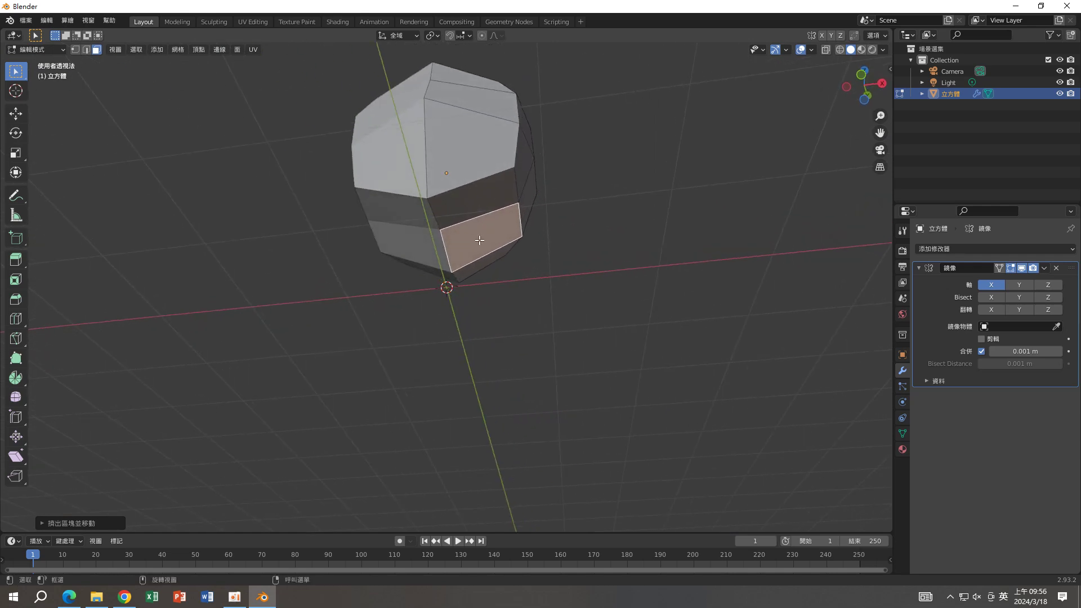
# Step: Extrude the middle face on the underside of the head and leave the new face at its original position
pyautogui.moveTo(479, 241); pyautogui.dragTo(311, 358, button='middle')
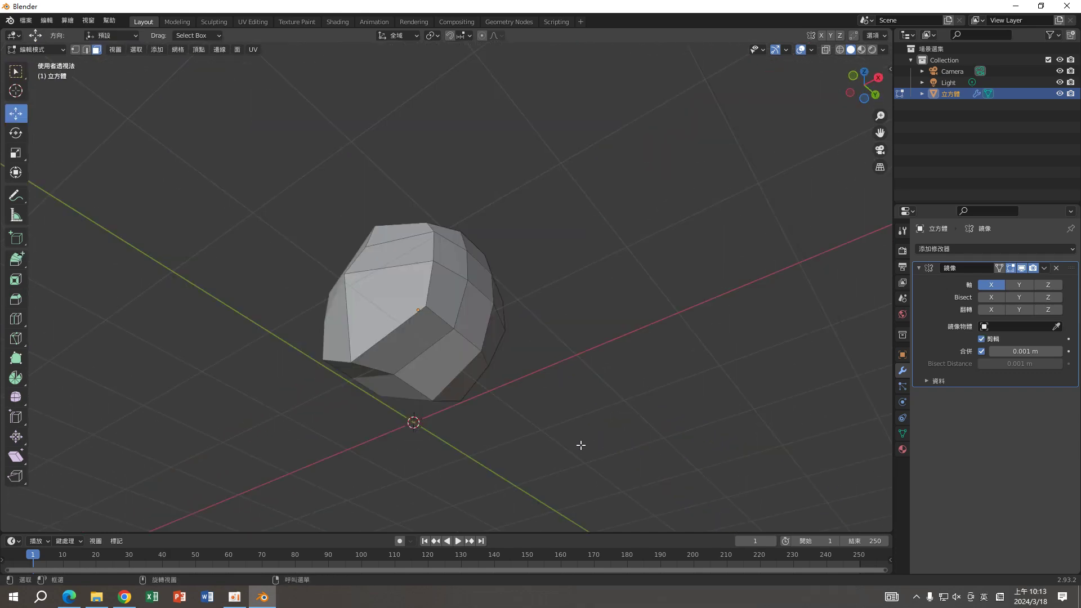
pyautogui.moveTo(579, 446); pyautogui.dragTo(521, 417, button='middle')
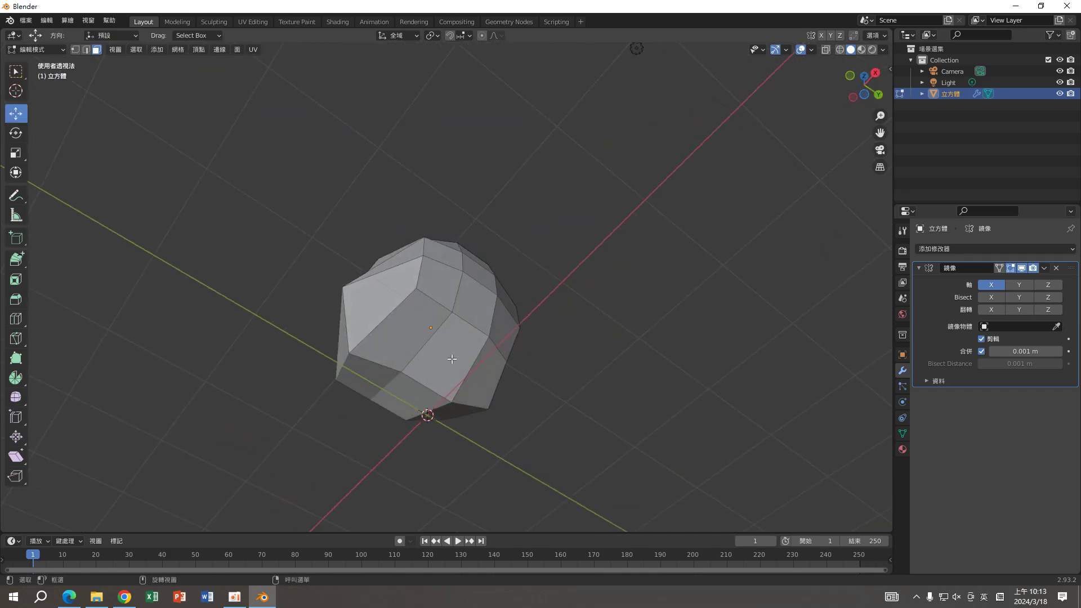
pyautogui.click(452, 359)
pyautogui.moveTo(452, 358); pyautogui.dragTo(464, 412, button='middle')
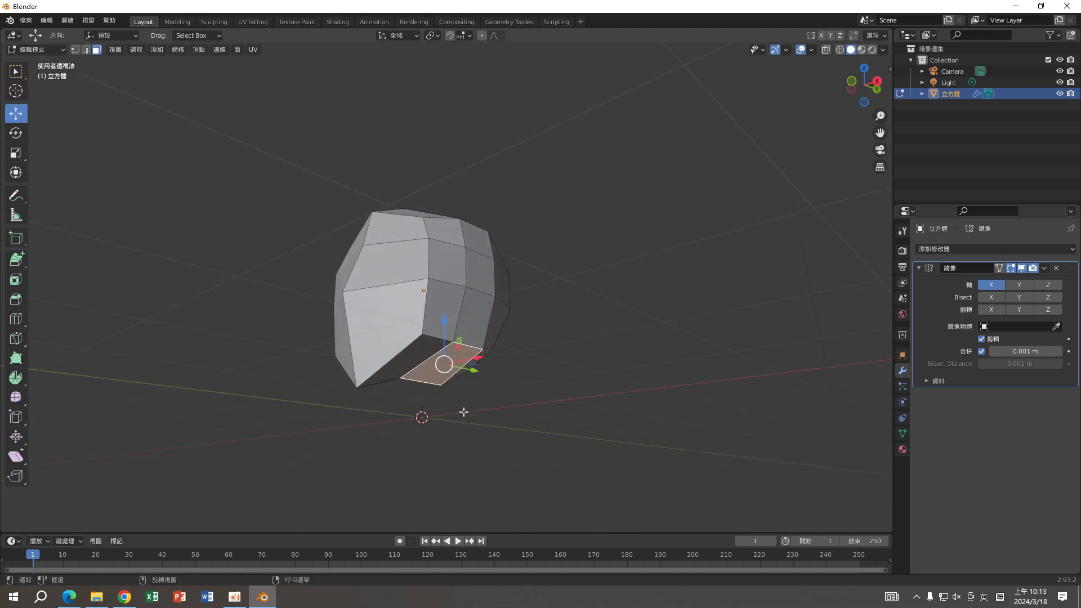
pyautogui.press('e')
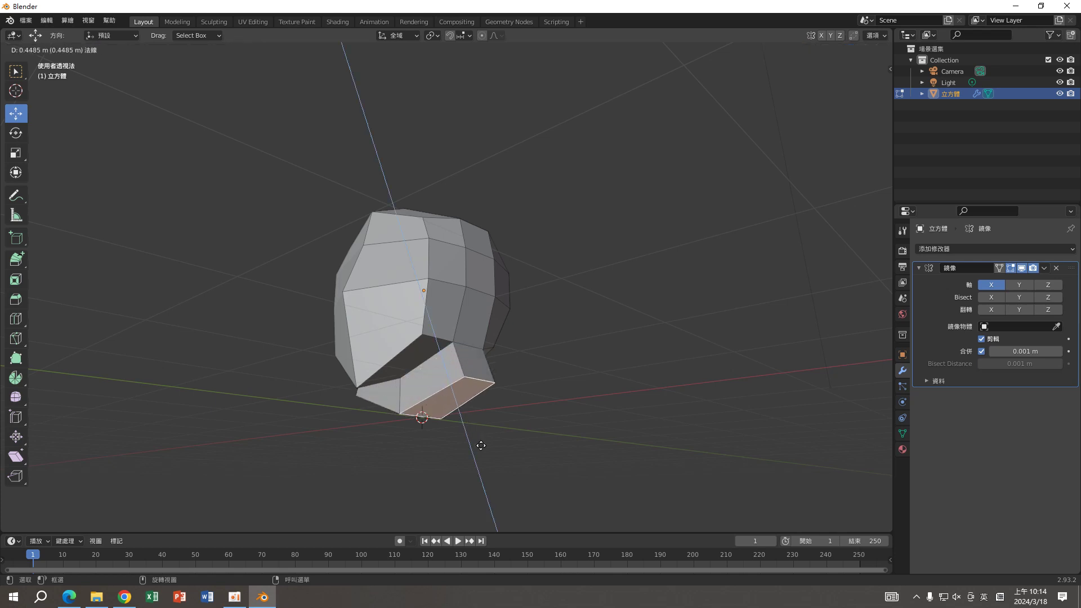
pyautogui.rightClick(489, 494)
pyautogui.moveTo(510, 401); pyautogui.dragTo(557, 387, button='middle')
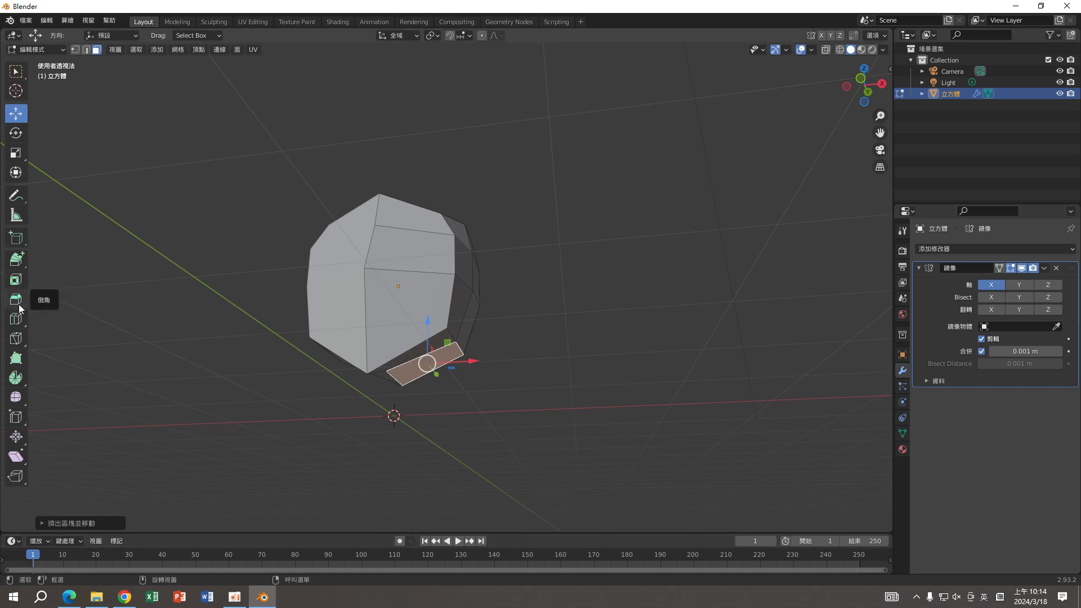
pyautogui.click(18, 262)
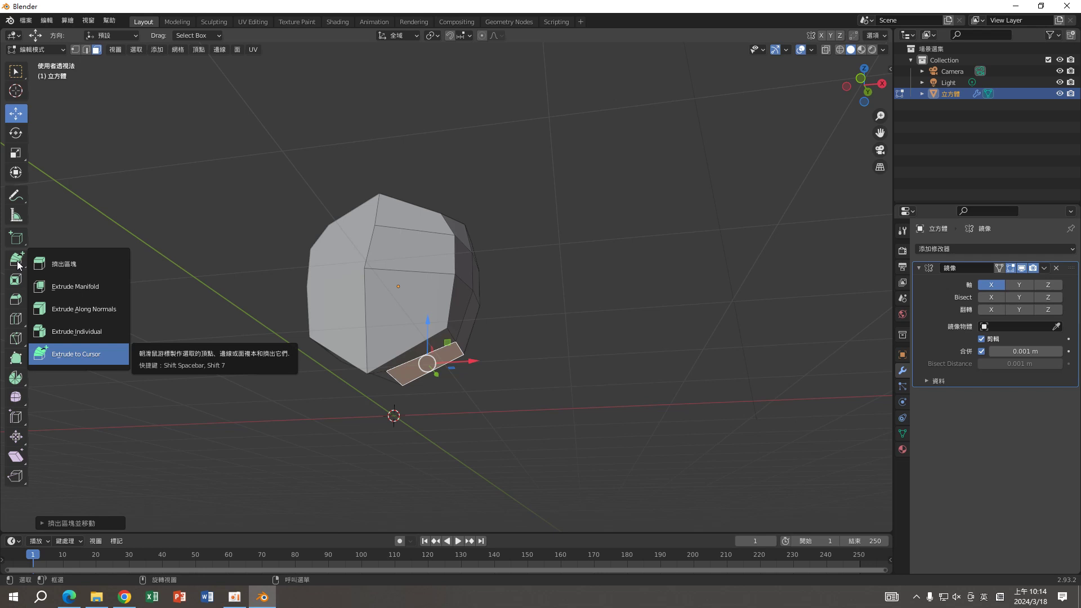
pyautogui.click(56, 355)
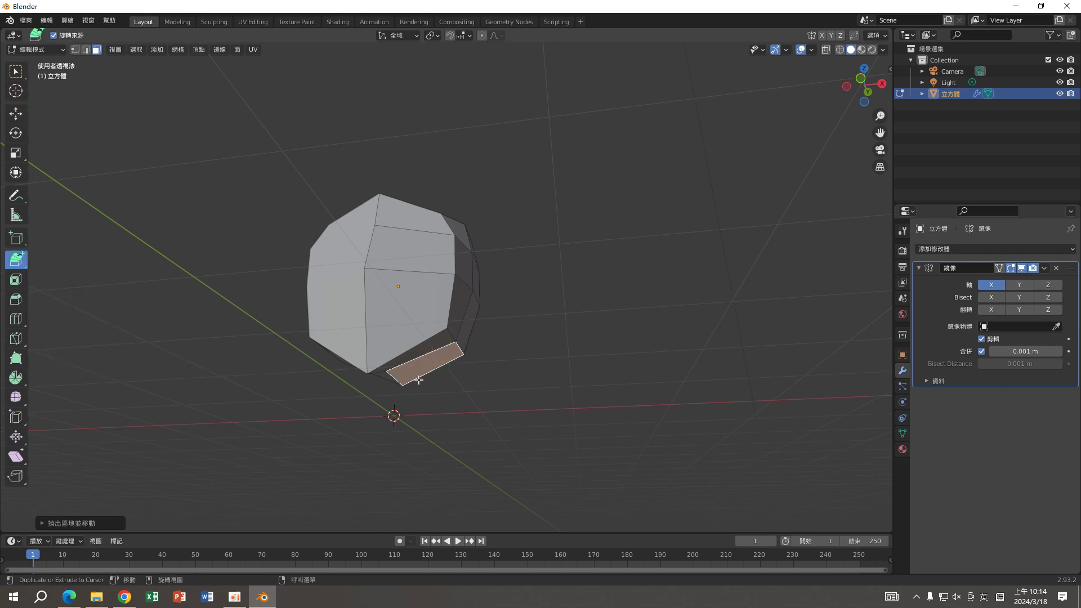
pyautogui.moveTo(302, 358); pyautogui.dragTo(341, 389, button='middle')
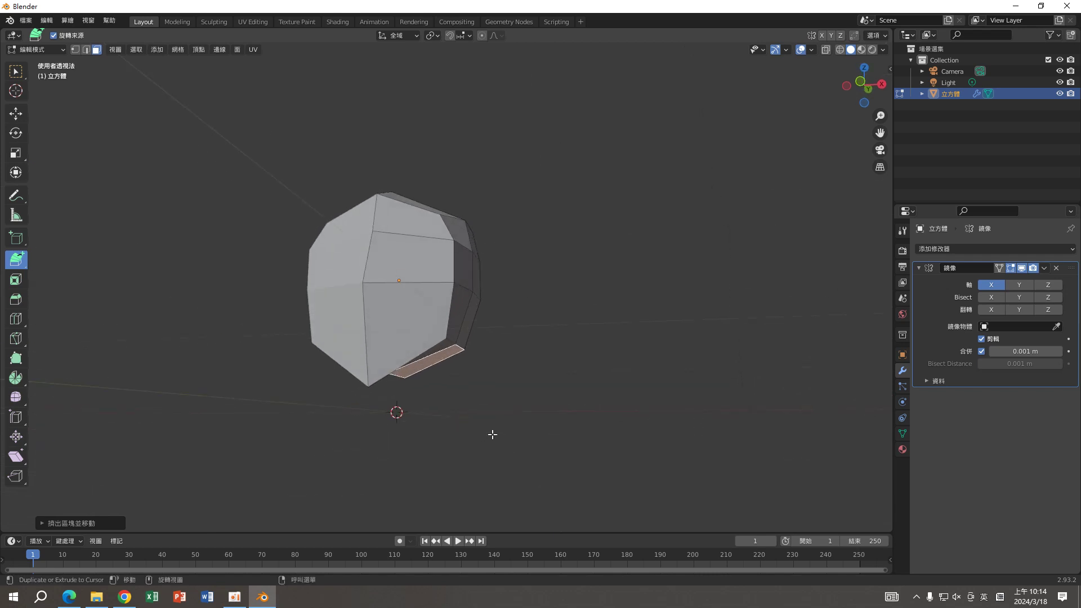
pyautogui.click(15, 115)
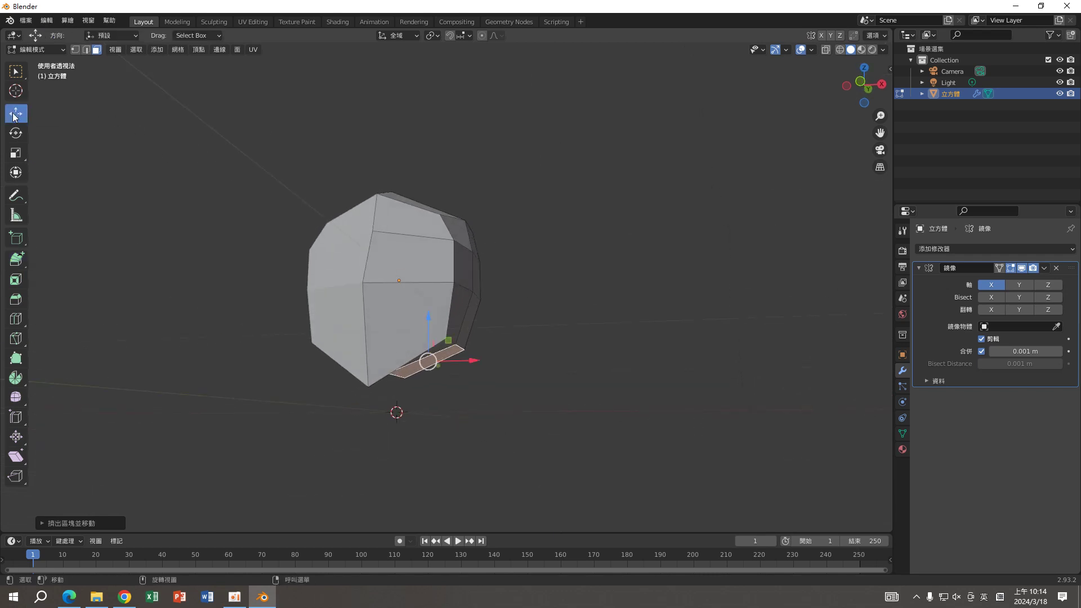
# Step: Move the extruded underside face straight down along Z to form a neck reaching just below the ground plane
pyautogui.moveTo(429, 319); pyautogui.dragTo(428, 386)
pyautogui.click(860, 82)
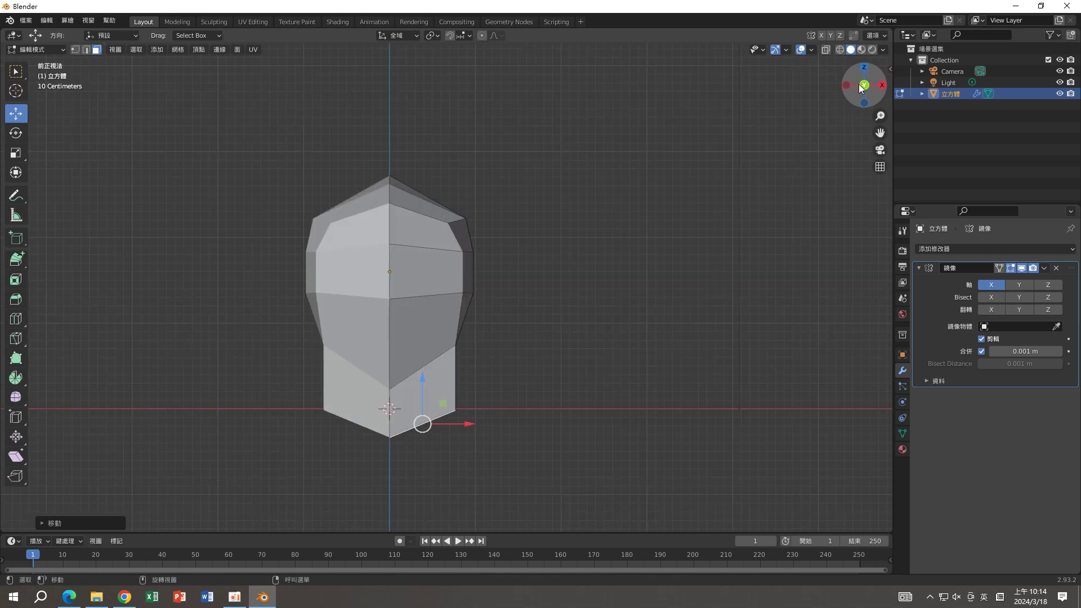
pyautogui.moveTo(496, 374)
pyautogui.mouseDown(button='middle')
pyautogui.moveTo(456, 337)
pyautogui.moveTo(474, 373)
pyautogui.mouseUp(button='middle')
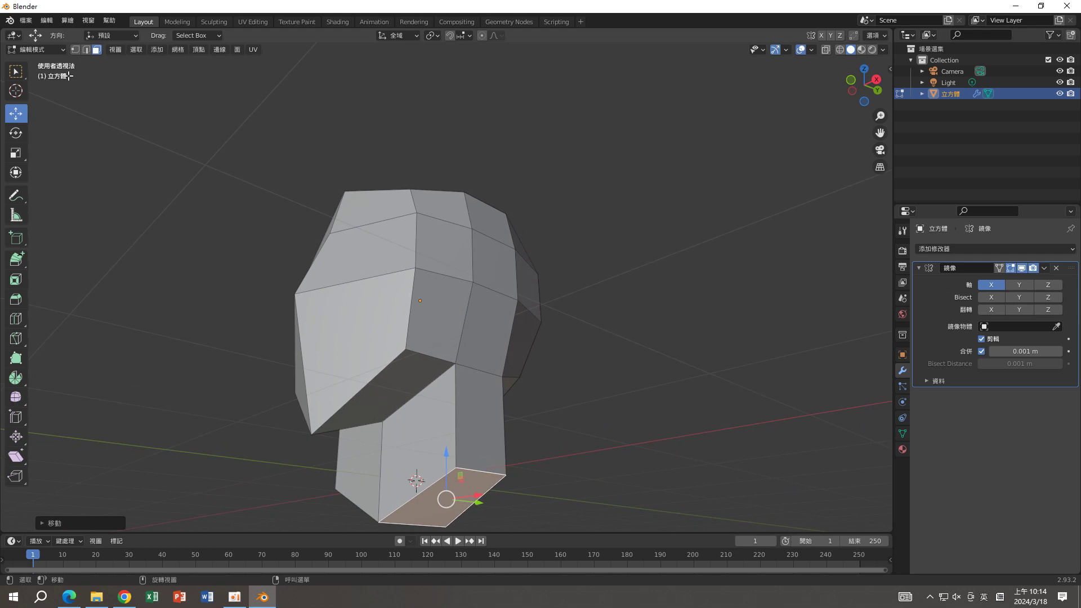
# Step: In edge select mode, move the side edge where the neck meets the head inward along X, refining it in front view
pyautogui.click(85, 50)
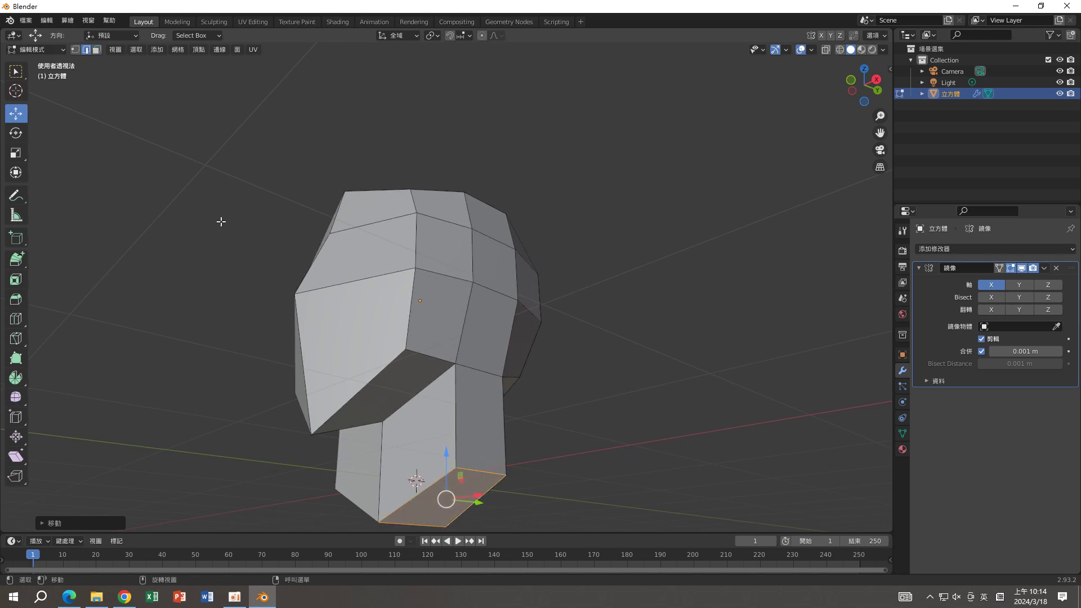
pyautogui.click(473, 368)
pyautogui.moveTo(497, 383); pyautogui.dragTo(534, 403, button='middle')
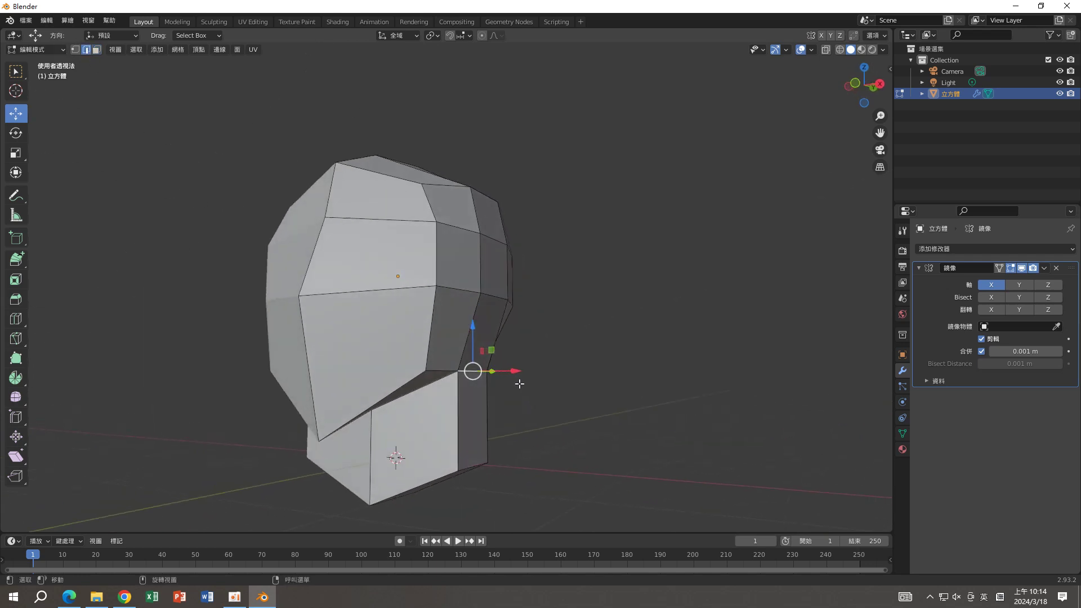
pyautogui.moveTo(518, 374); pyautogui.dragTo(497, 375)
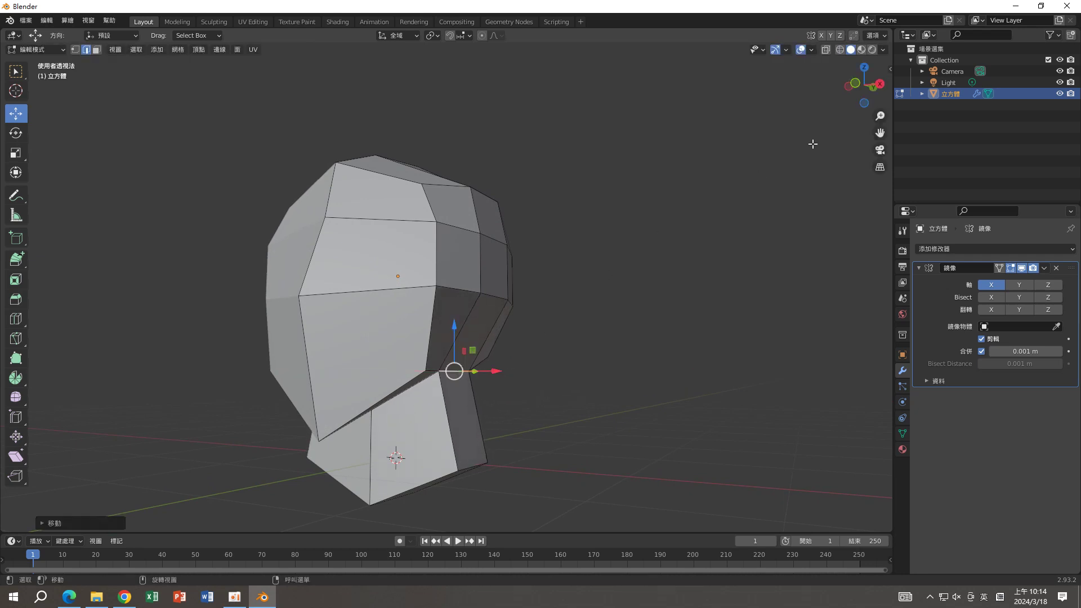
pyautogui.click(855, 85)
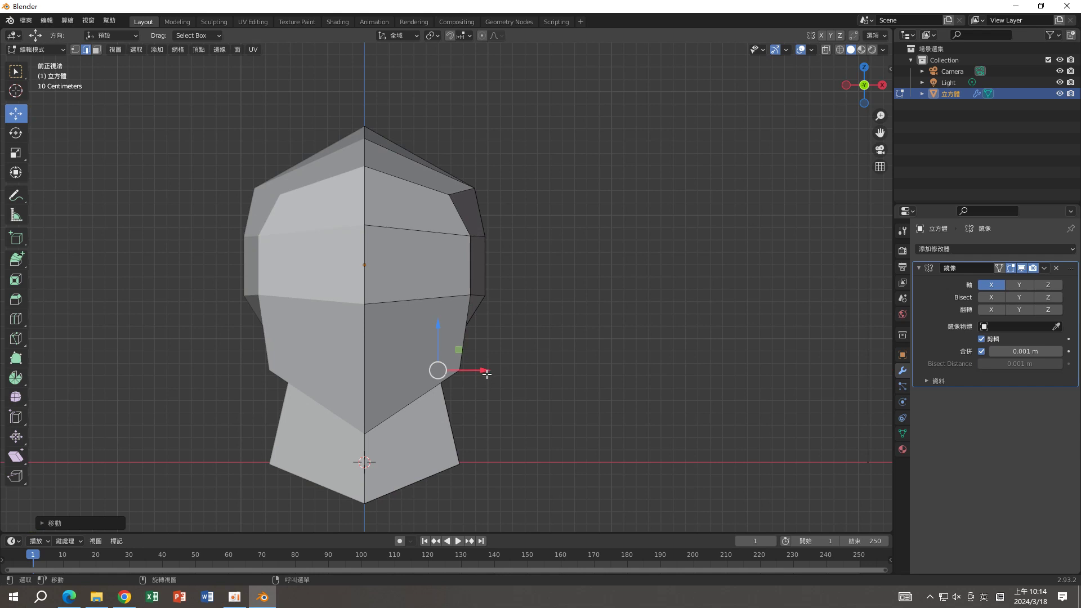
pyautogui.moveTo(486, 373); pyautogui.dragTo(483, 373)
# Step: In right view with wireframe display, select the neck's bottom vertices and scale them along Y to about one and a half times
pyautogui.moveTo(556, 392); pyautogui.dragTo(437, 384, button='middle')
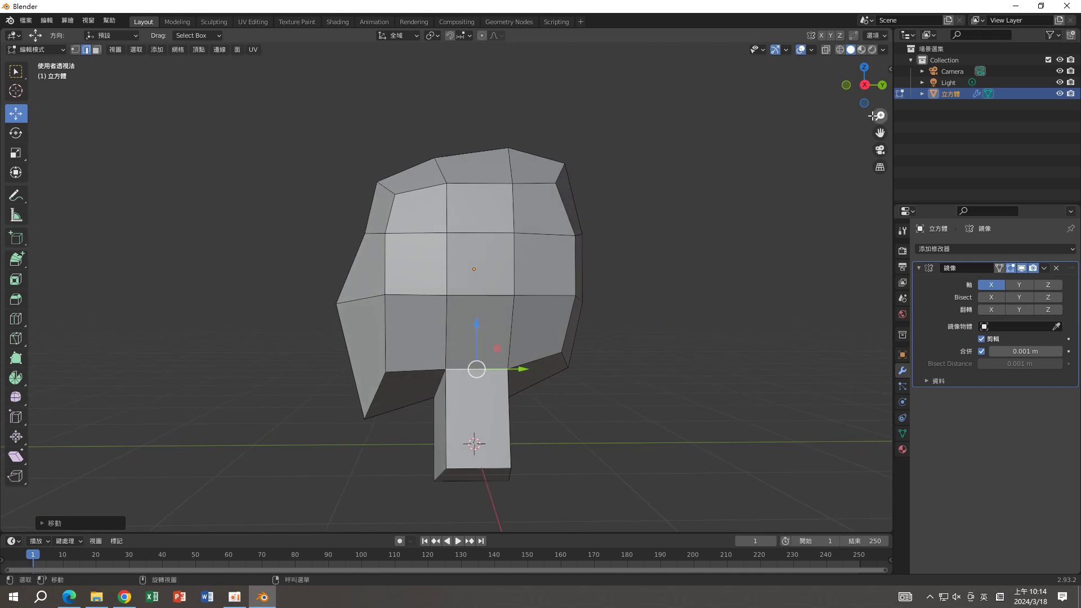
pyautogui.click(854, 88)
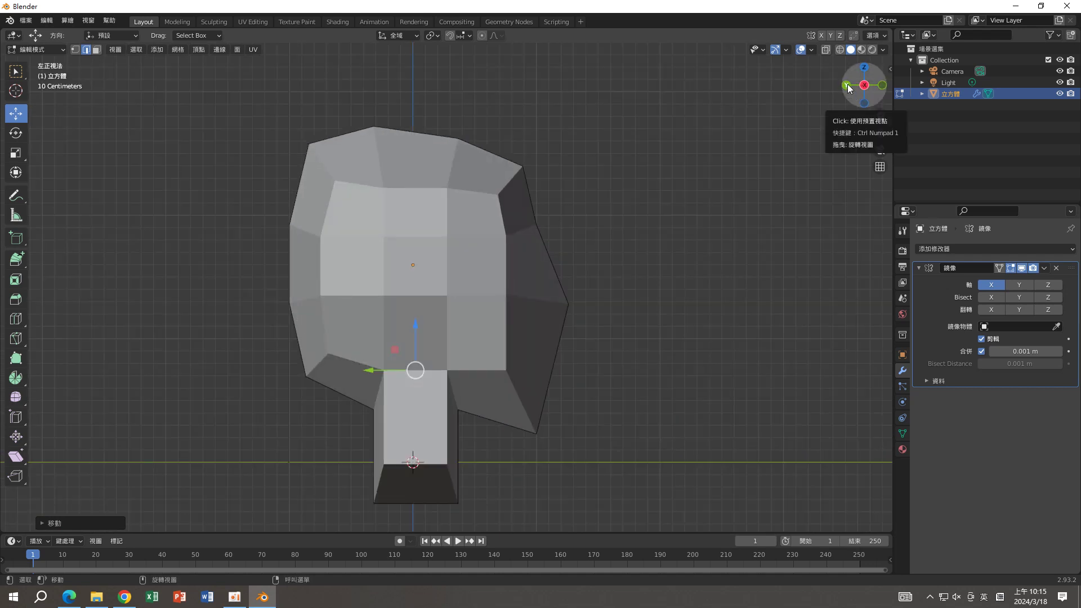
pyautogui.click(865, 89)
pyautogui.scroll(1, 616, 406)
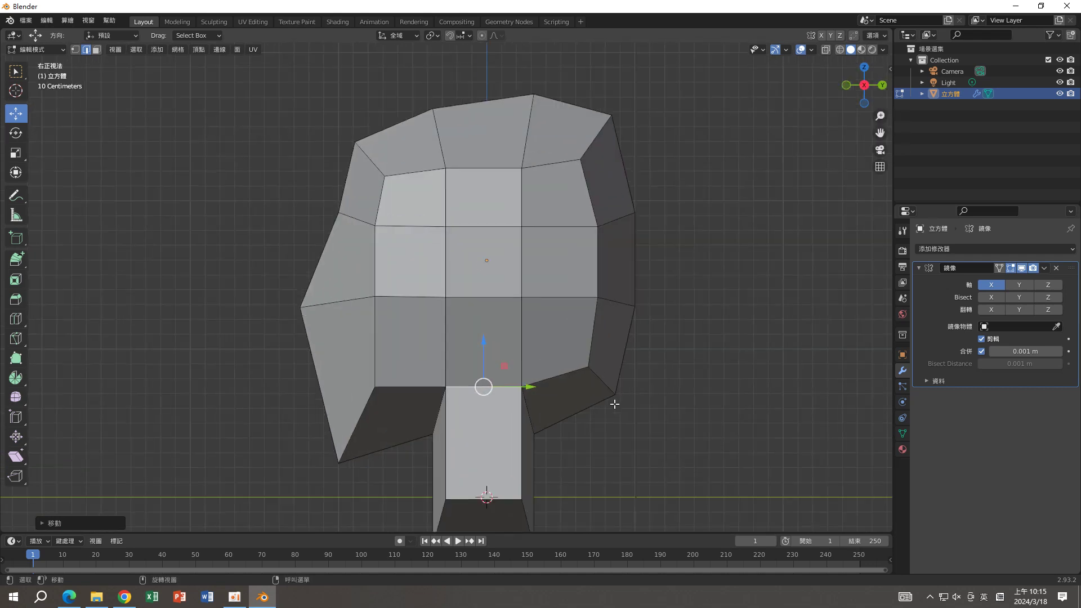
pyautogui.scroll(-5, 608, 405)
pyautogui.scroll(3, 500, 445)
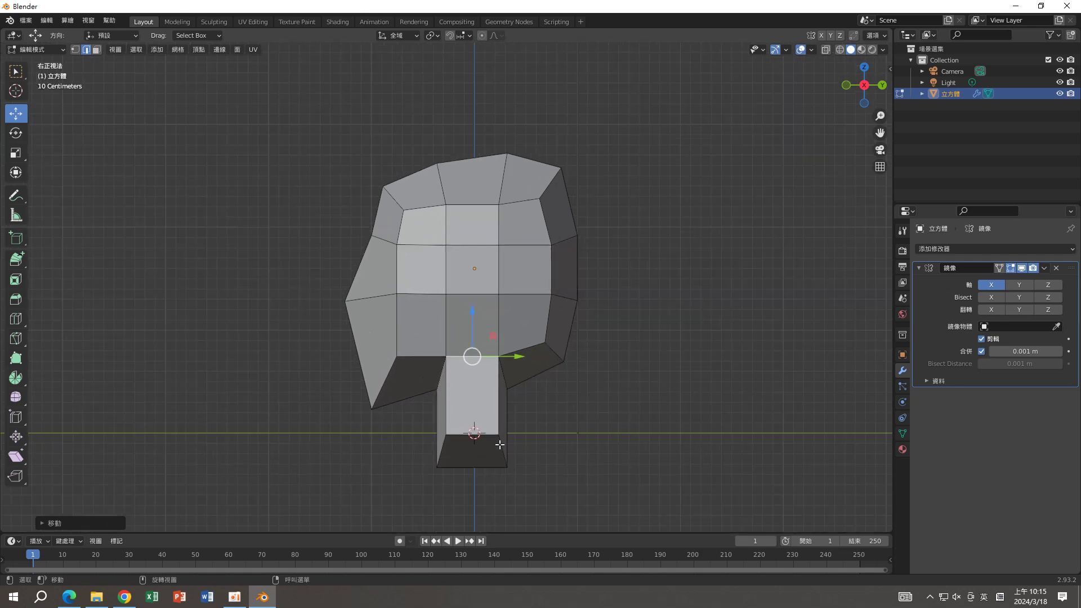
pyautogui.click(76, 49)
pyautogui.moveTo(403, 432); pyautogui.dragTo(550, 465)
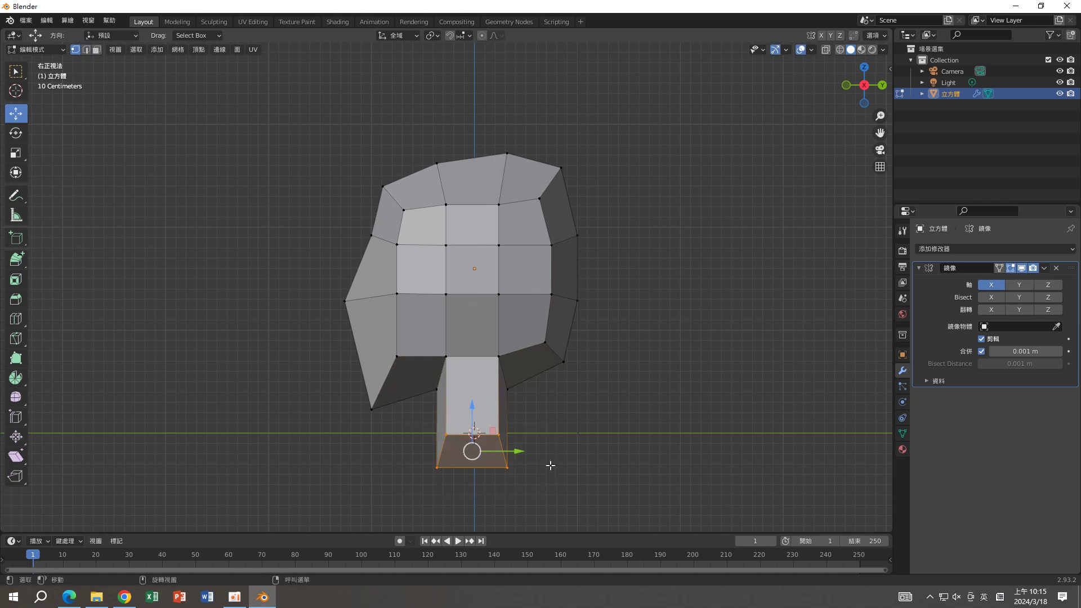
pyautogui.hotkey('alt', 'z')
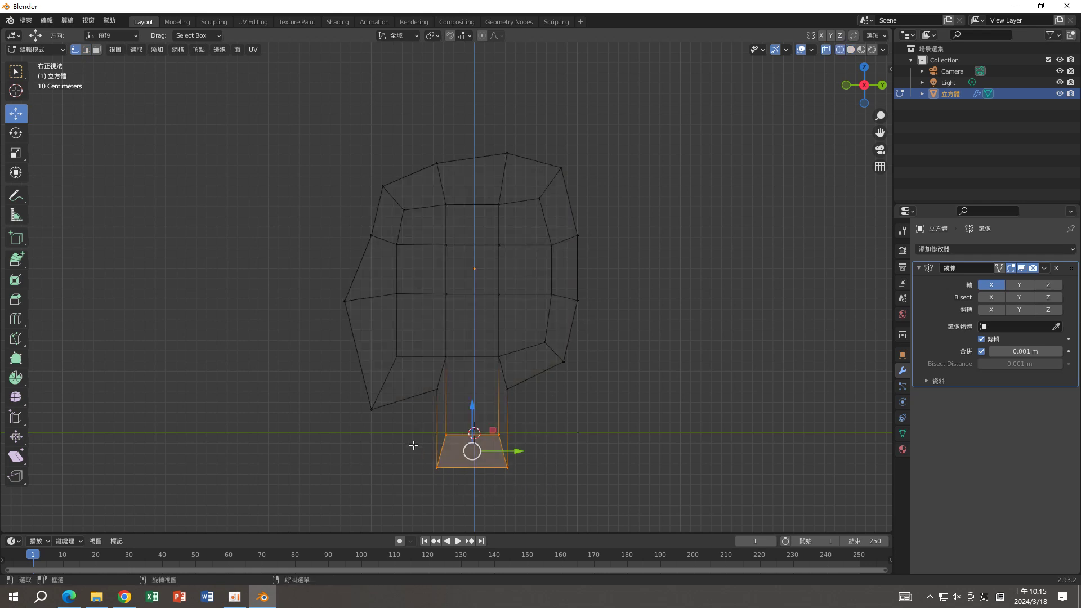
pyautogui.moveTo(414, 443); pyautogui.dragTo(563, 501)
pyautogui.press('s')
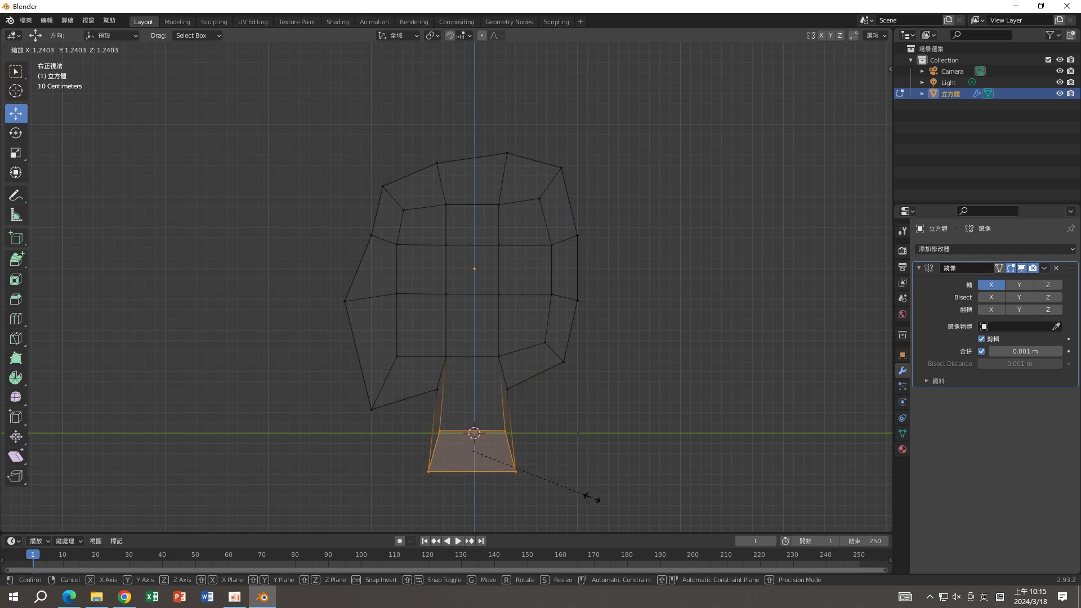
pyautogui.press('y')
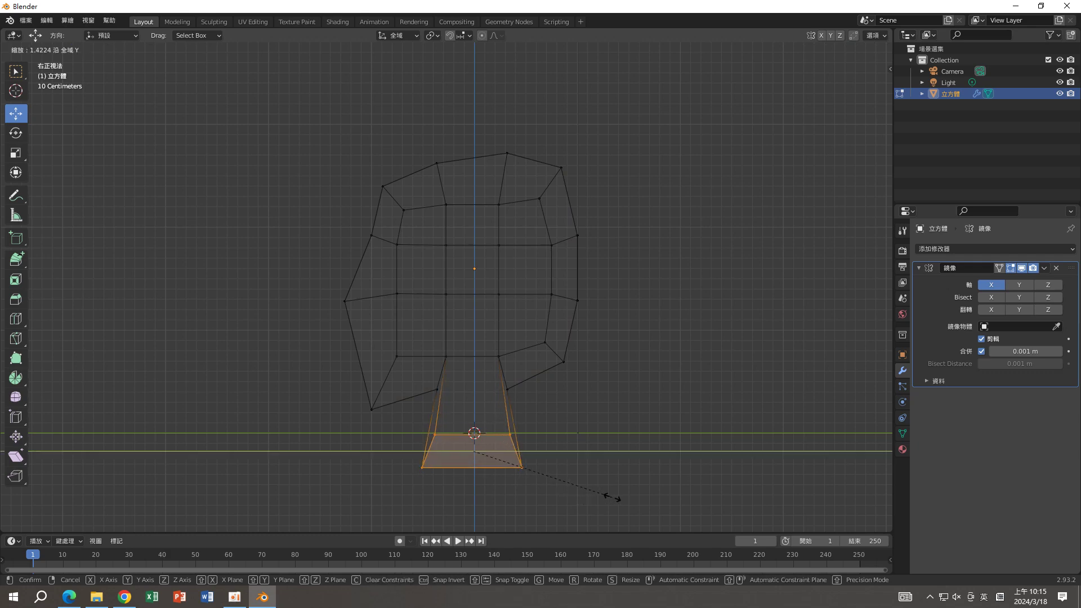
pyautogui.click(625, 497)
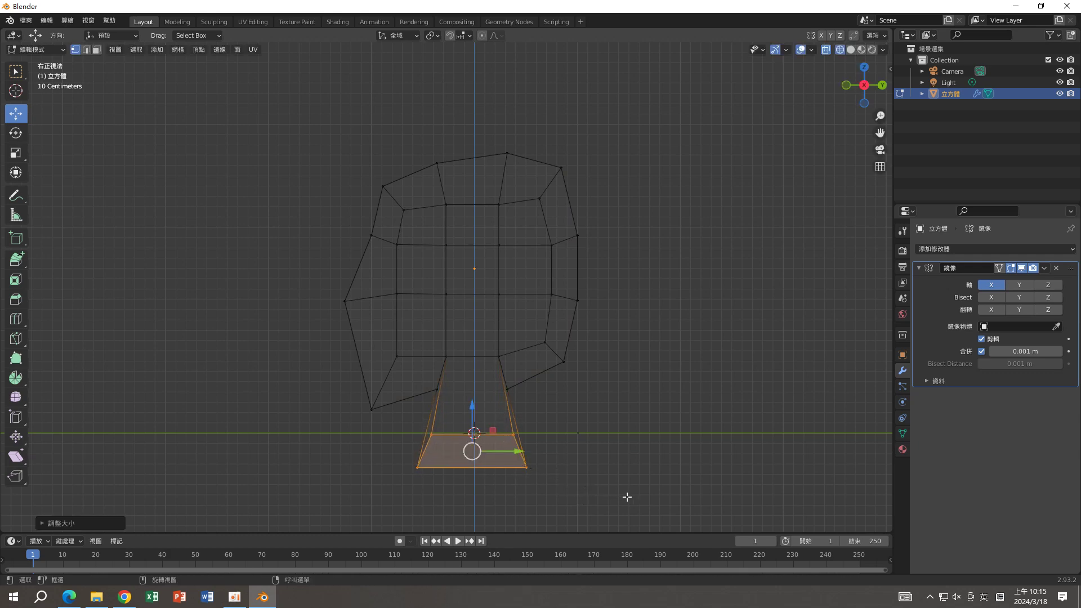
pyautogui.keyDown('alt'); pyautogui.click(428, 385); pyautogui.keyUp('alt')
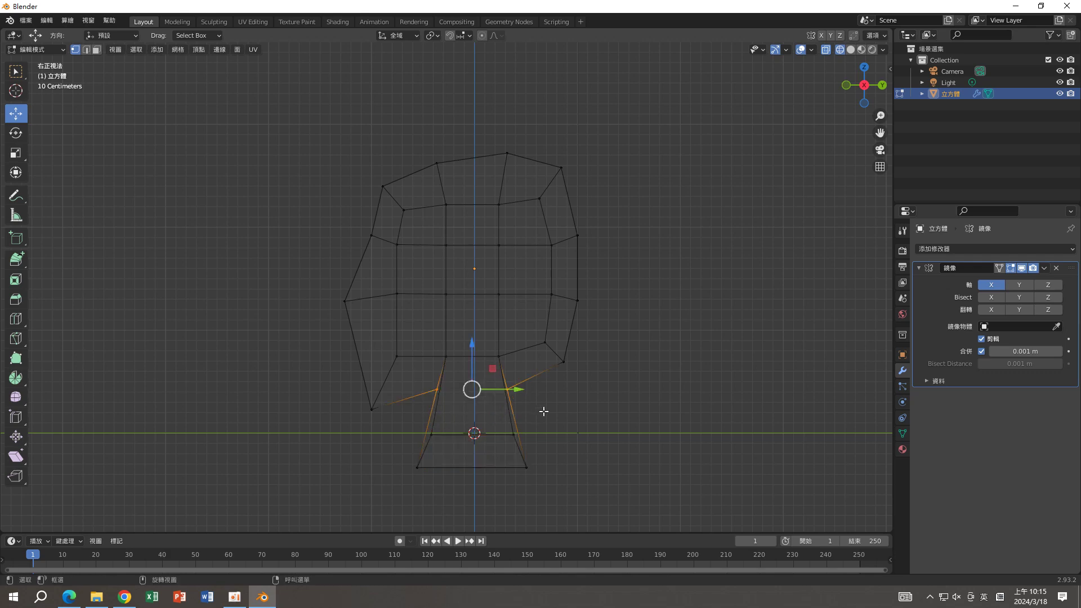
pyautogui.press('s')
pyautogui.press('y')
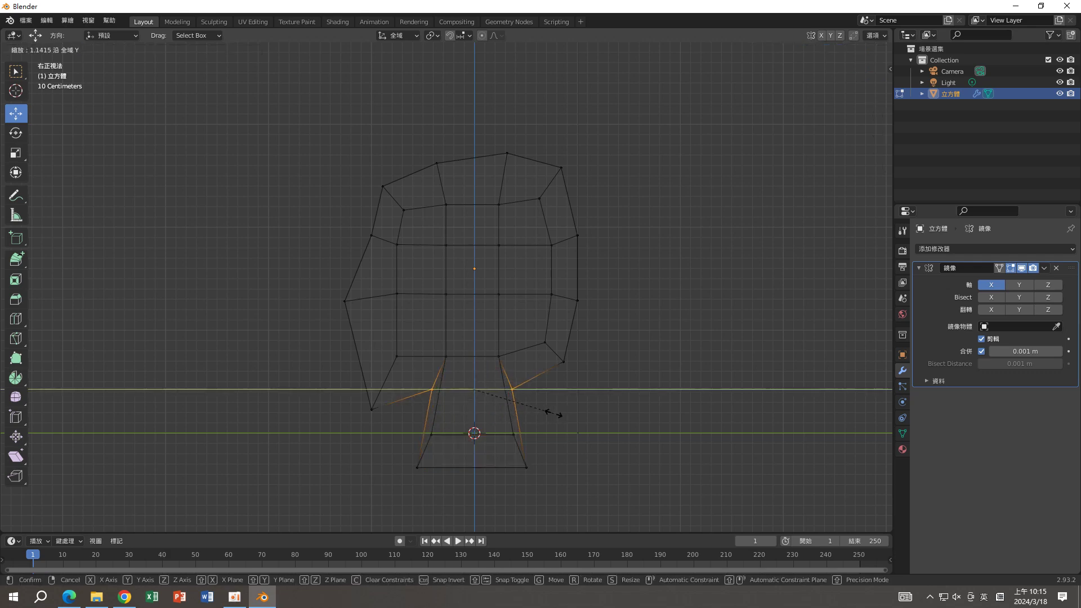
pyautogui.click(534, 415)
# Step: Scale the centre-line front and rear vertices at the neck's top along Y by about 1.16, and return to solid shading
pyautogui.click(417, 386)
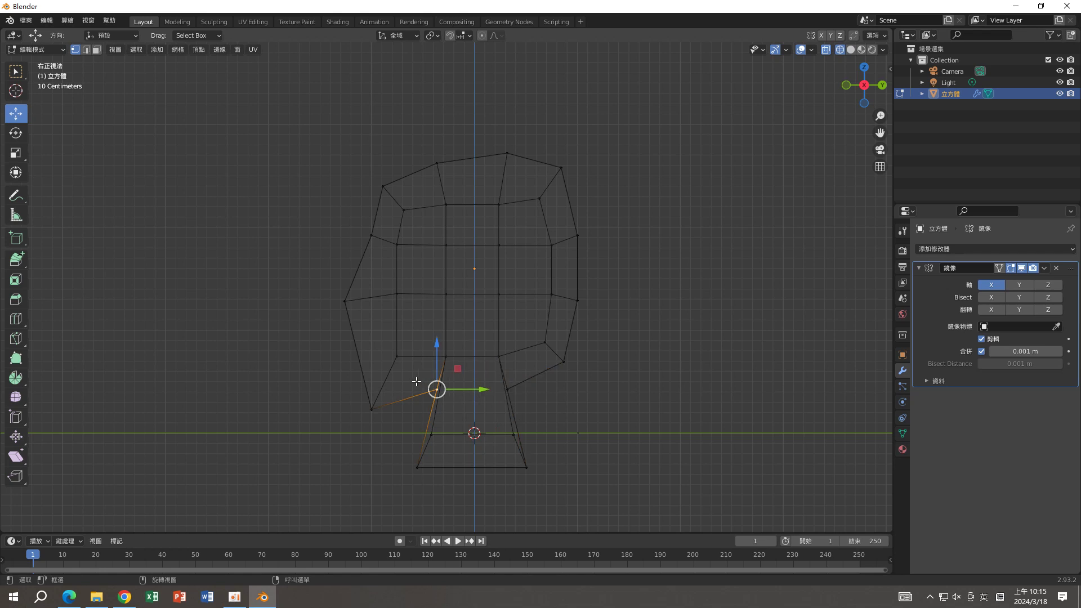
pyautogui.moveTo(416, 382); pyautogui.dragTo(530, 415)
pyautogui.press('s')
pyautogui.press('y')
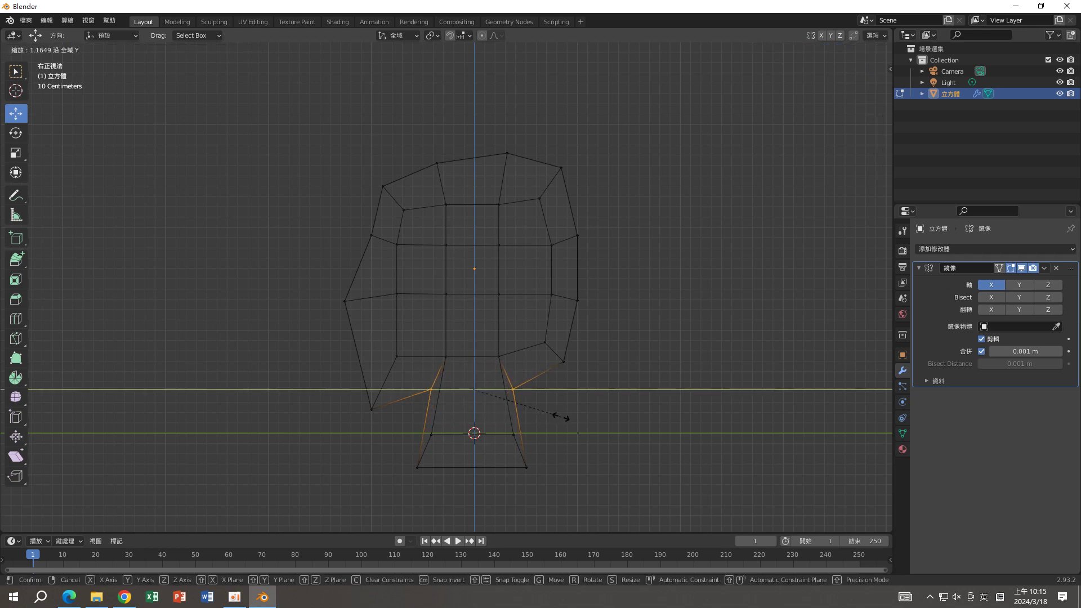
pyautogui.click(555, 415)
pyautogui.moveTo(555, 415); pyautogui.dragTo(688, 401, button='middle')
pyautogui.click(851, 50)
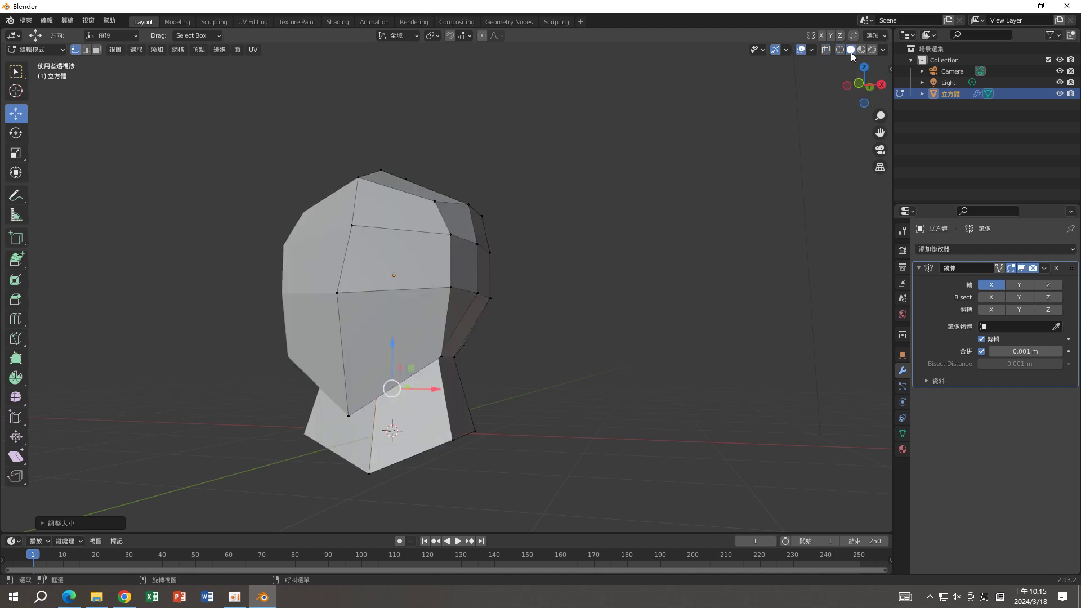
pyautogui.moveTo(669, 274); pyautogui.dragTo(176, 220, button='middle')
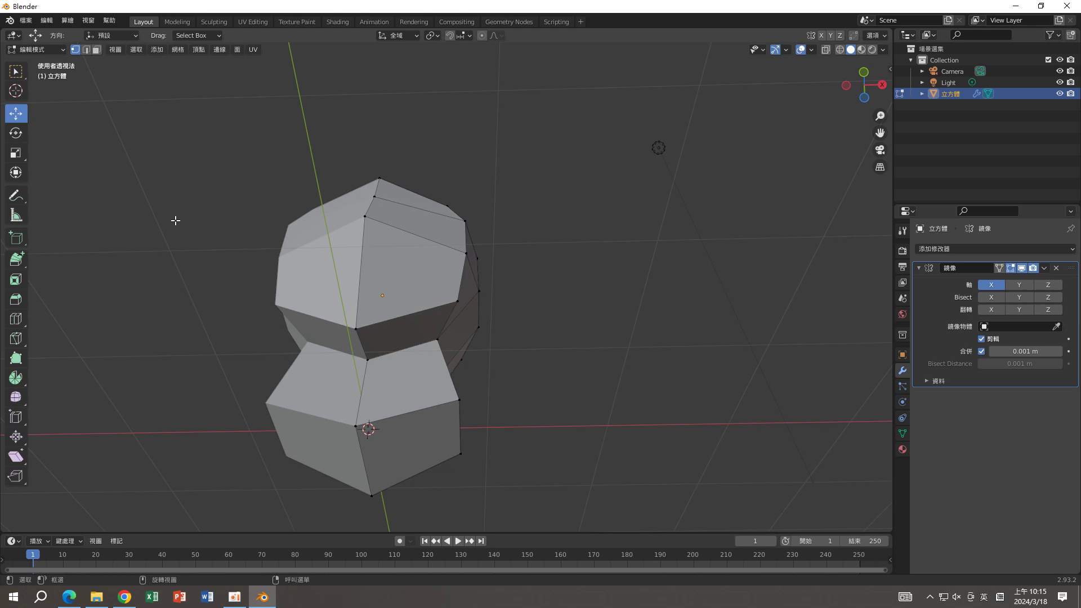
pyautogui.press('shift')
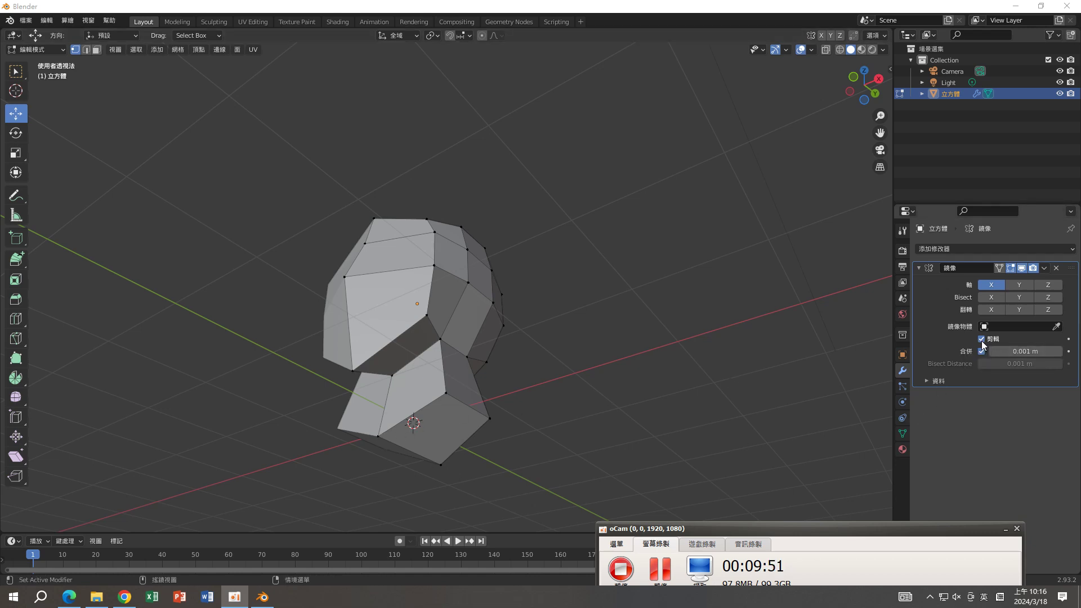
pyautogui.click(609, 445)
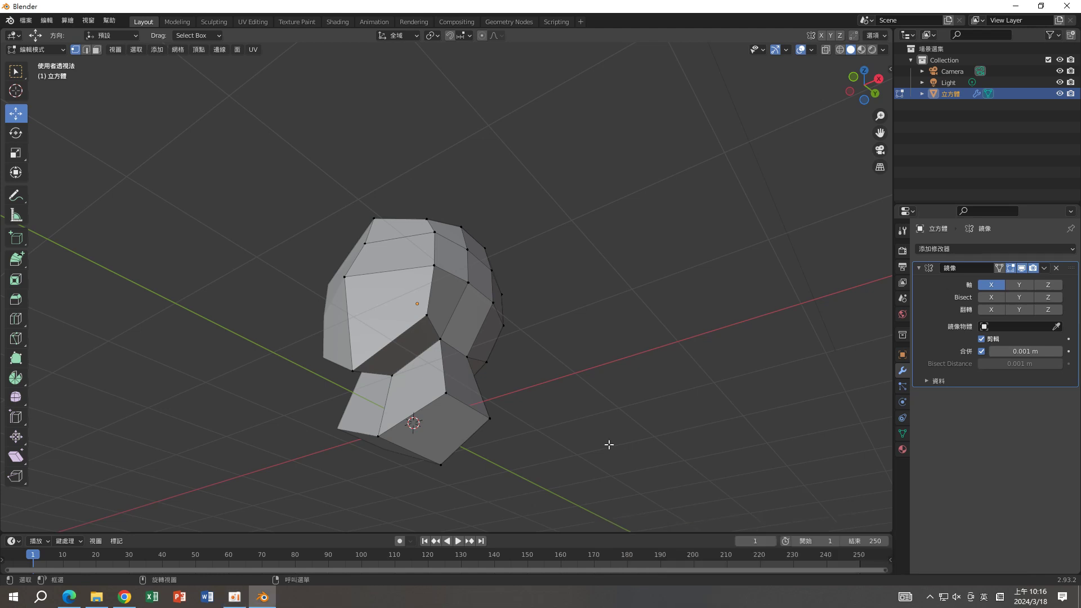